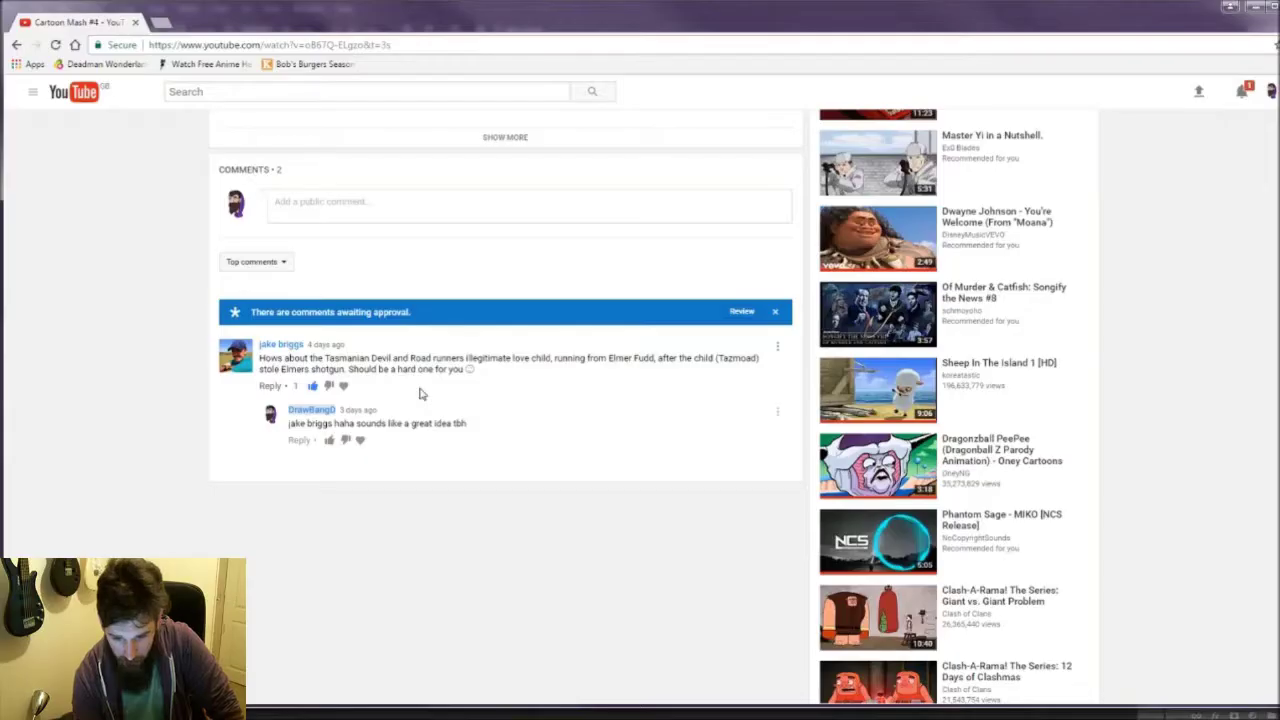
Step: Set up a new empty sketch layer with the Brush tool and an orange-red colour
scroll(420, 394, "up", 1)
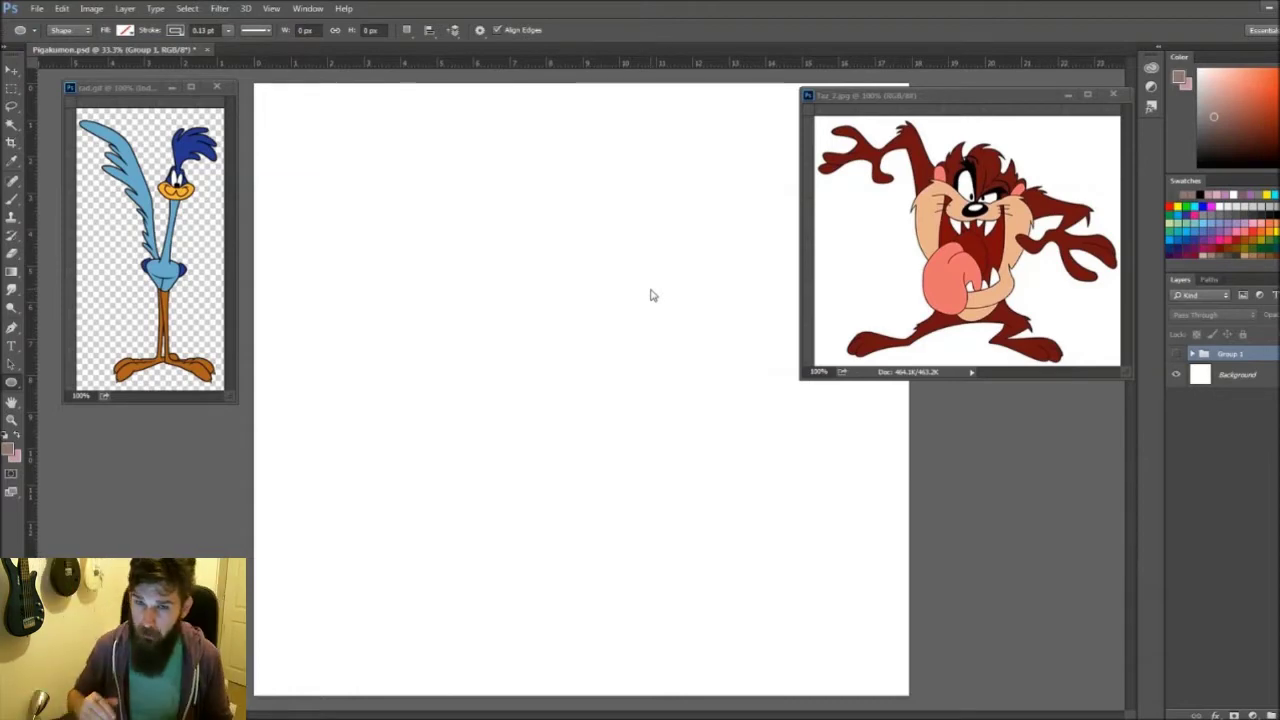
left_click(13, 200)
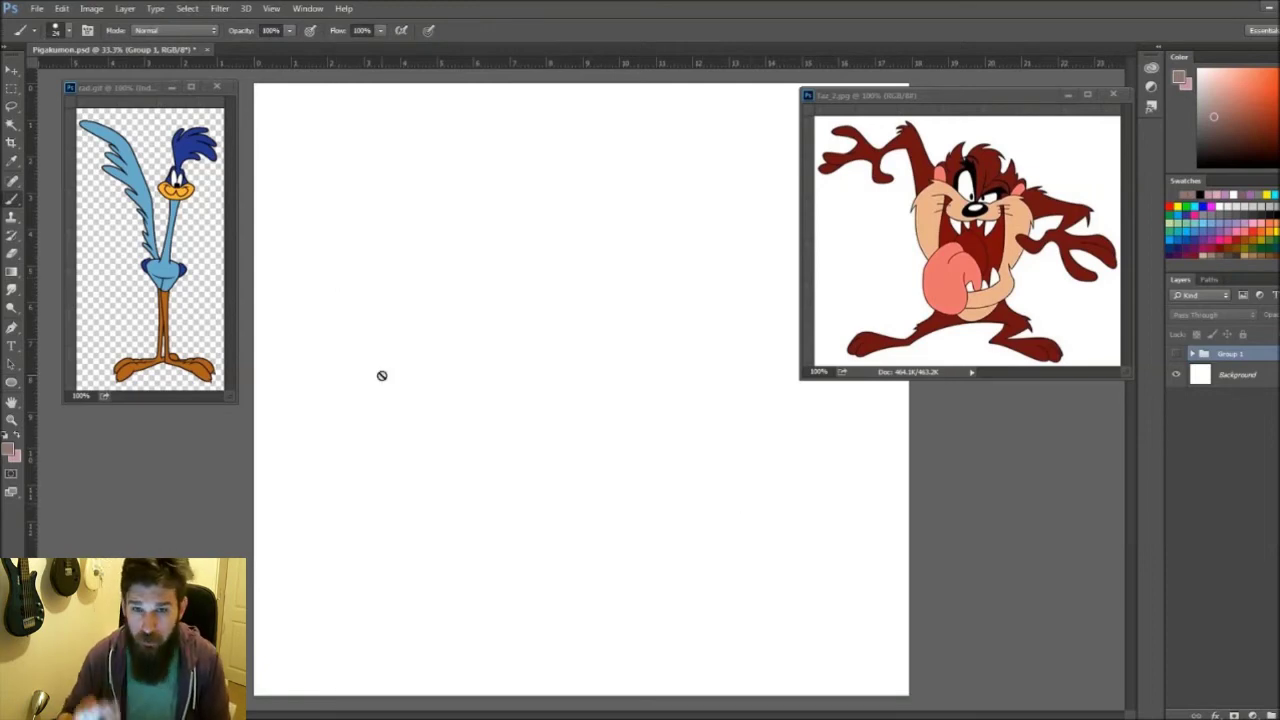
key("ctrl+alt+shift+n")
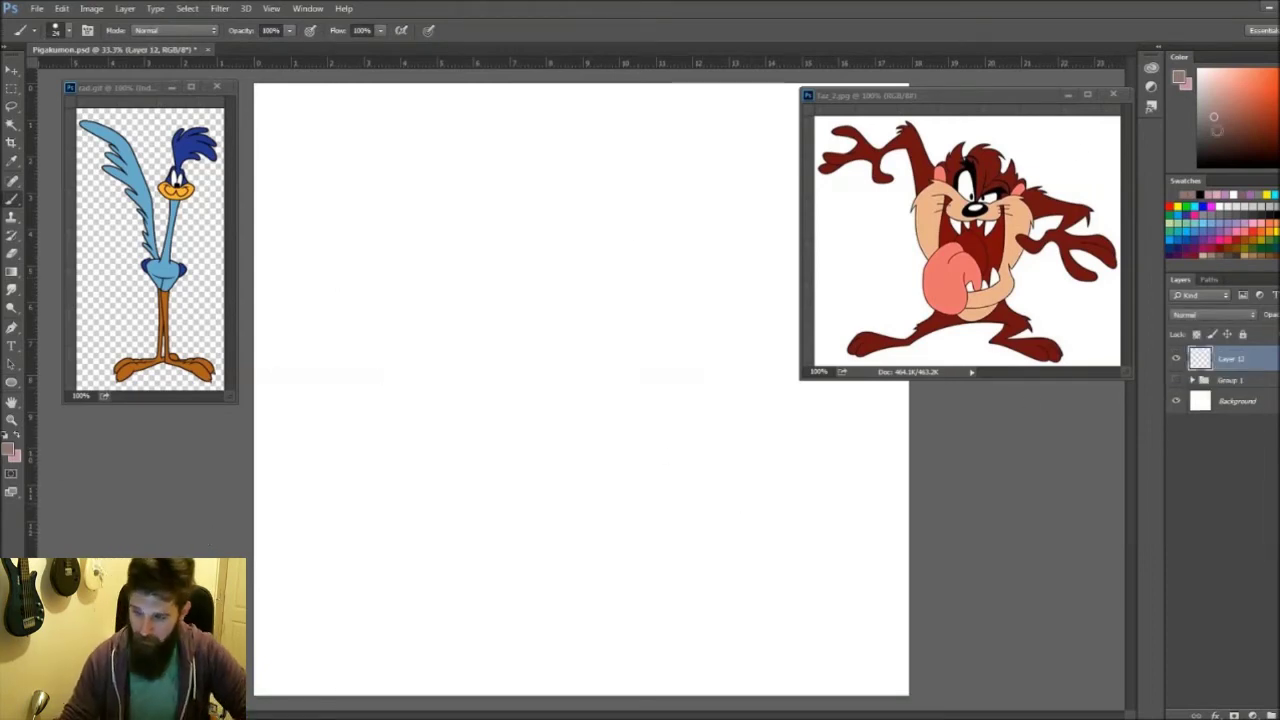
left_click(1240, 196)
Step: Sketch the head circle, neck, lower body, bent legs and both feet
left_click_drag(630, 200, 628, 262)
mouse_move(624, 266)
left_mouse_down()
mouse_move(598, 395)
mouse_move(630, 384)
mouse_move(656, 486)
left_mouse_up()
key("ctrl+z")
left_click_drag(540, 492, 640, 520)
left_click_drag(630, 455, 712, 560)
mouse_move(560, 410)
left_mouse_down()
mouse_move(520, 486)
mouse_move(517, 534)
left_mouse_up()
key("ctrl+z")
left_click_drag(545, 482, 406, 558)
left_click_drag(522, 505, 392, 535)
Step: Thicken the neck and sketch the face, ears, hair crest and a long wing line
mouse_move(622, 265)
left_mouse_down()
mouse_move(585, 385)
mouse_move(612, 382)
left_mouse_up()
left_click_drag(628, 262, 608, 400)
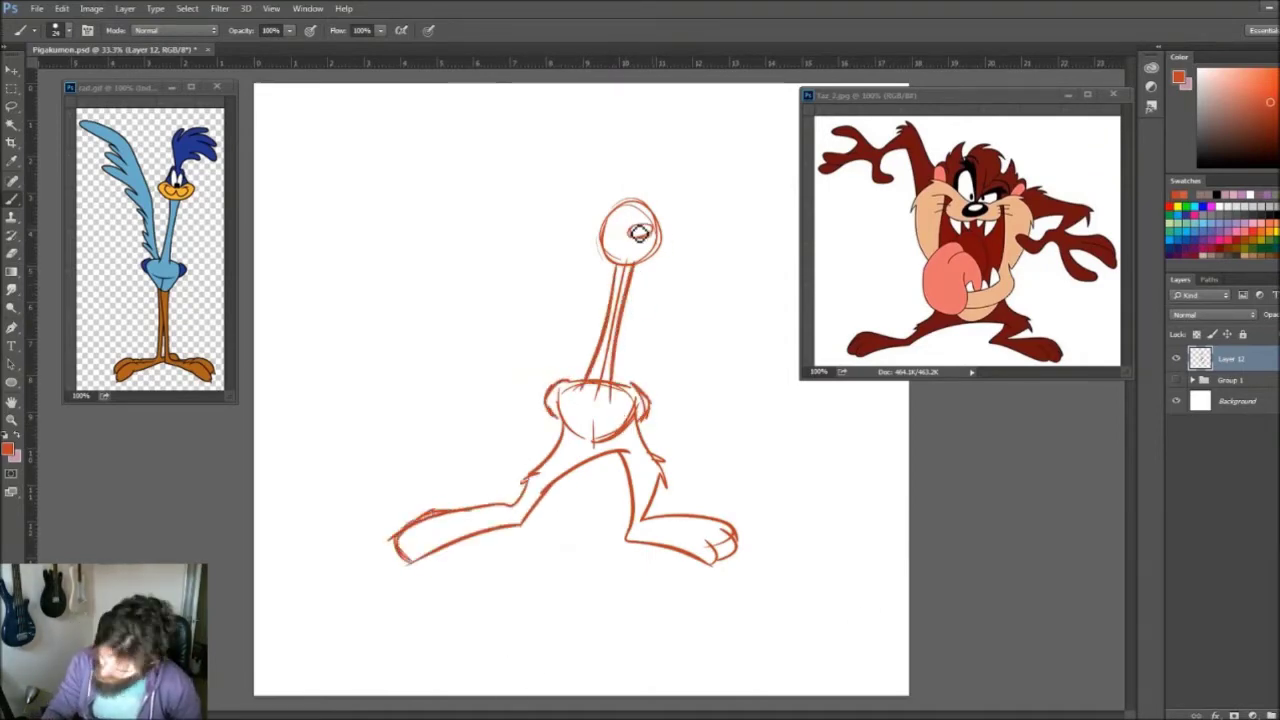
mouse_move(614, 238)
left_mouse_down()
mouse_move(660, 233)
mouse_move(640, 180)
mouse_move(672, 262)
left_mouse_up()
mouse_move(592, 256)
left_mouse_down()
mouse_move(590, 214)
mouse_move(628, 165)
mouse_move(692, 180)
left_mouse_up()
left_click_drag(455, 112, 545, 335)
Step: Shrink the head slightly, add eye, brow, neck and head outline strokes, then select the sketch
key("ctrl+t")
left_click_drag(737, 306, 700, 280)
key("Return")
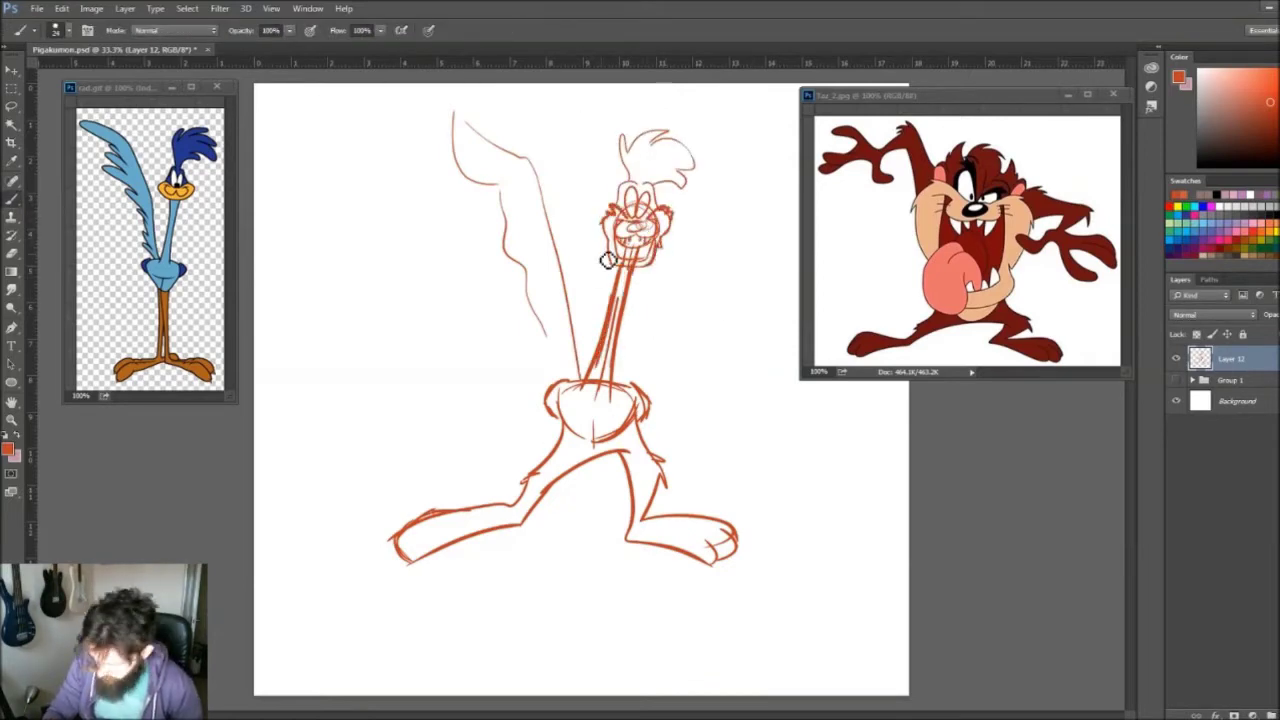
mouse_move(624, 192)
left_mouse_down()
mouse_move(640, 222)
mouse_move(662, 214)
mouse_move(622, 184)
left_mouse_up()
left_click_drag(622, 290, 545, 410)
left_click_drag(630, 248, 600, 292)
key("m")
left_click_drag(333, 97, 802, 606)
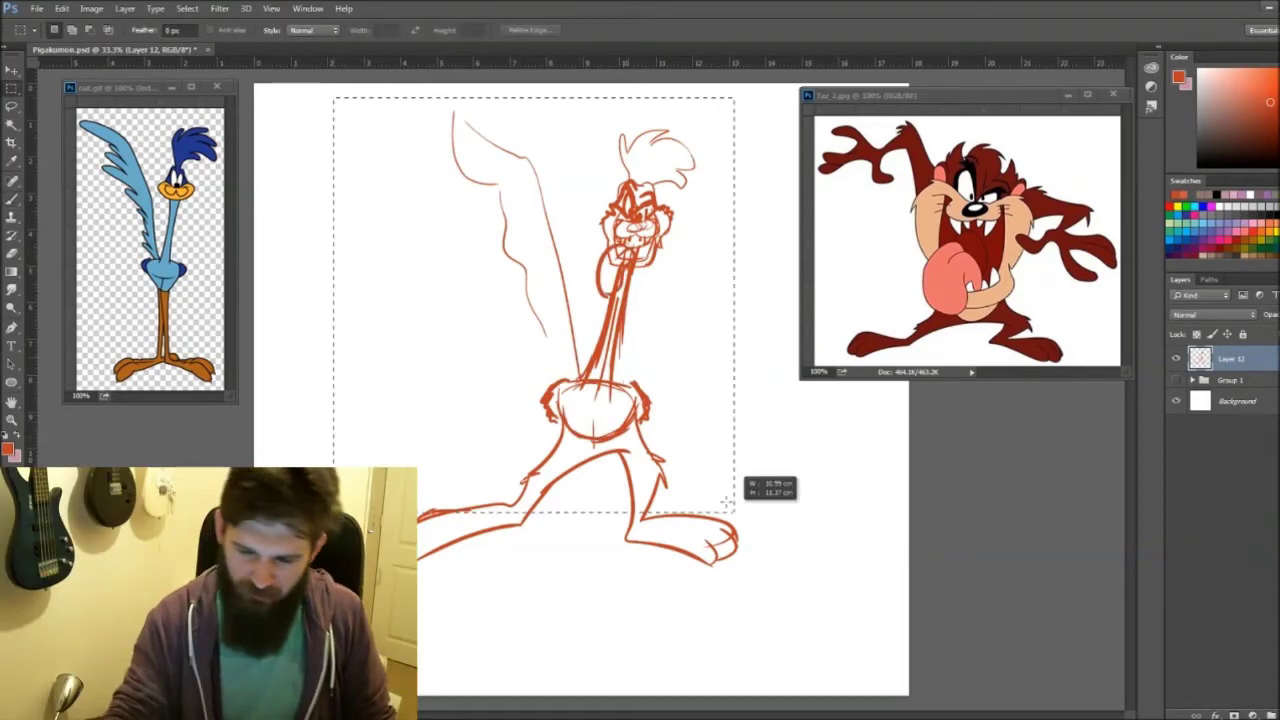
Step: Scale the selected sketch down to about 56%, move it left and deselect
right_click(760, 547)
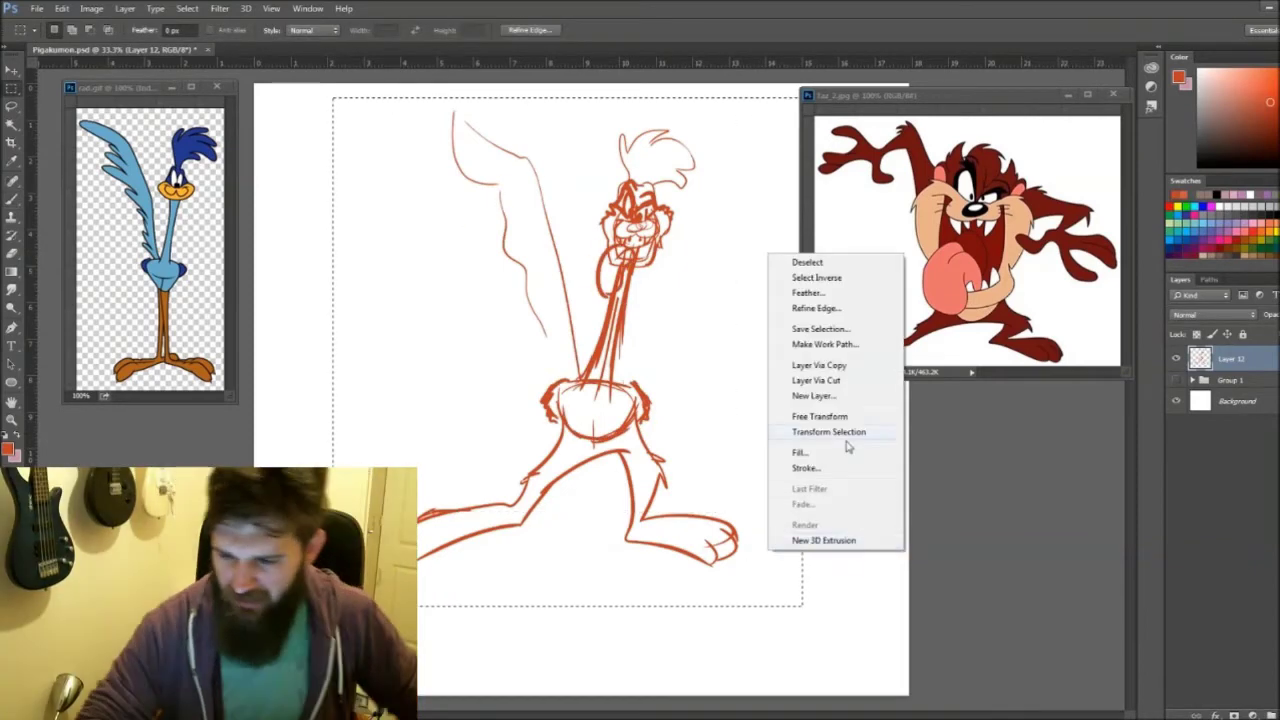
left_click(815, 432)
left_click_drag(805, 606, 595, 388)
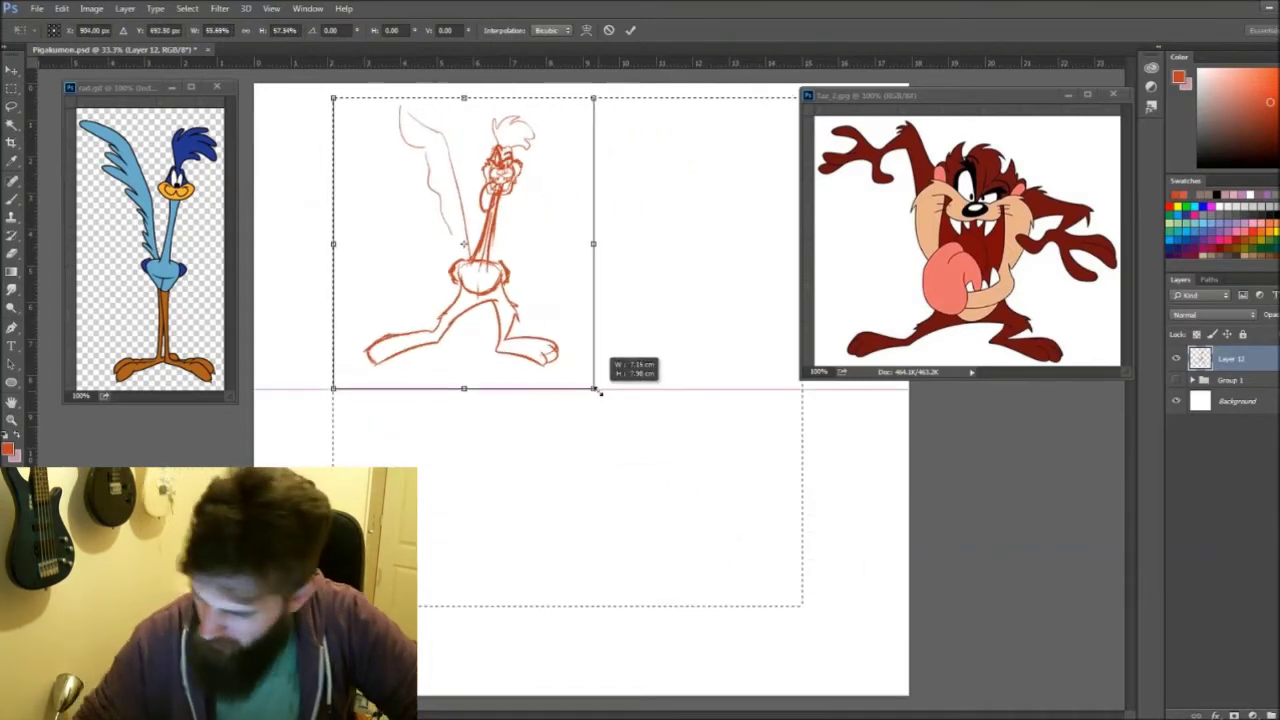
key("Return")
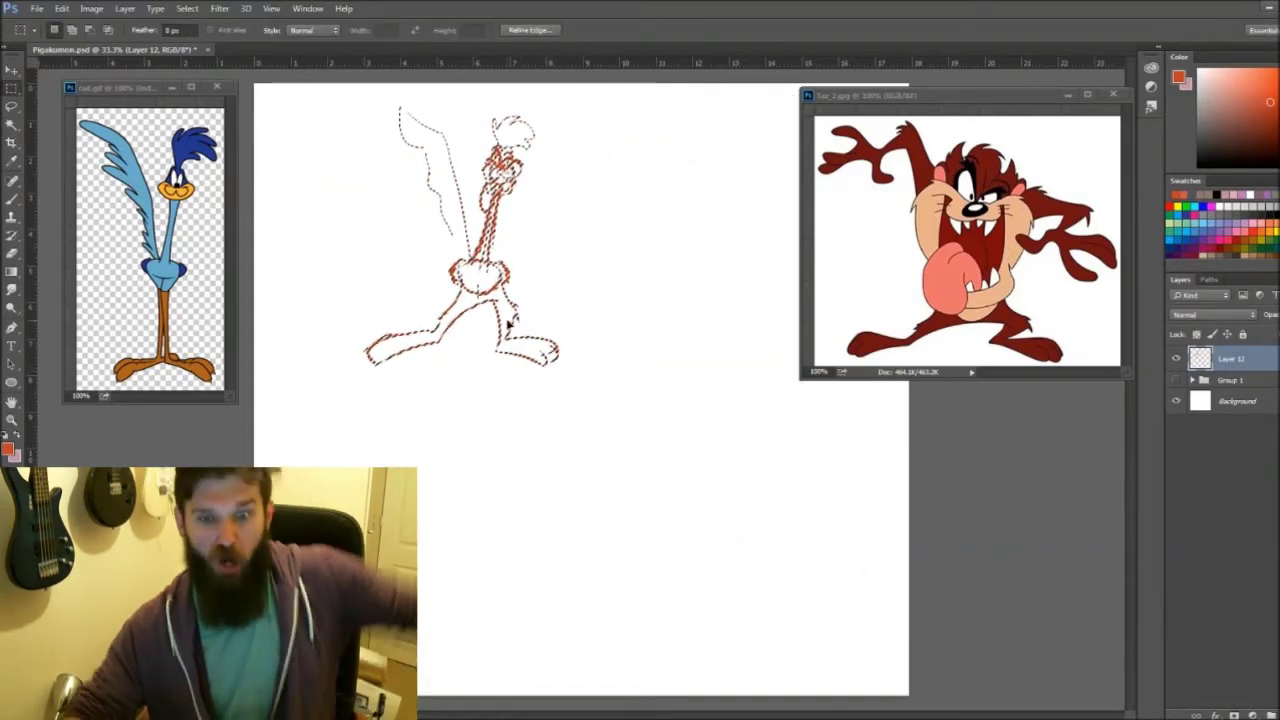
left_click_drag(510, 300, 468, 300)
key("ctrl+d")
Step: Sketch a new larger head with lower jaw, ear tufts and spiky hair
key("b")
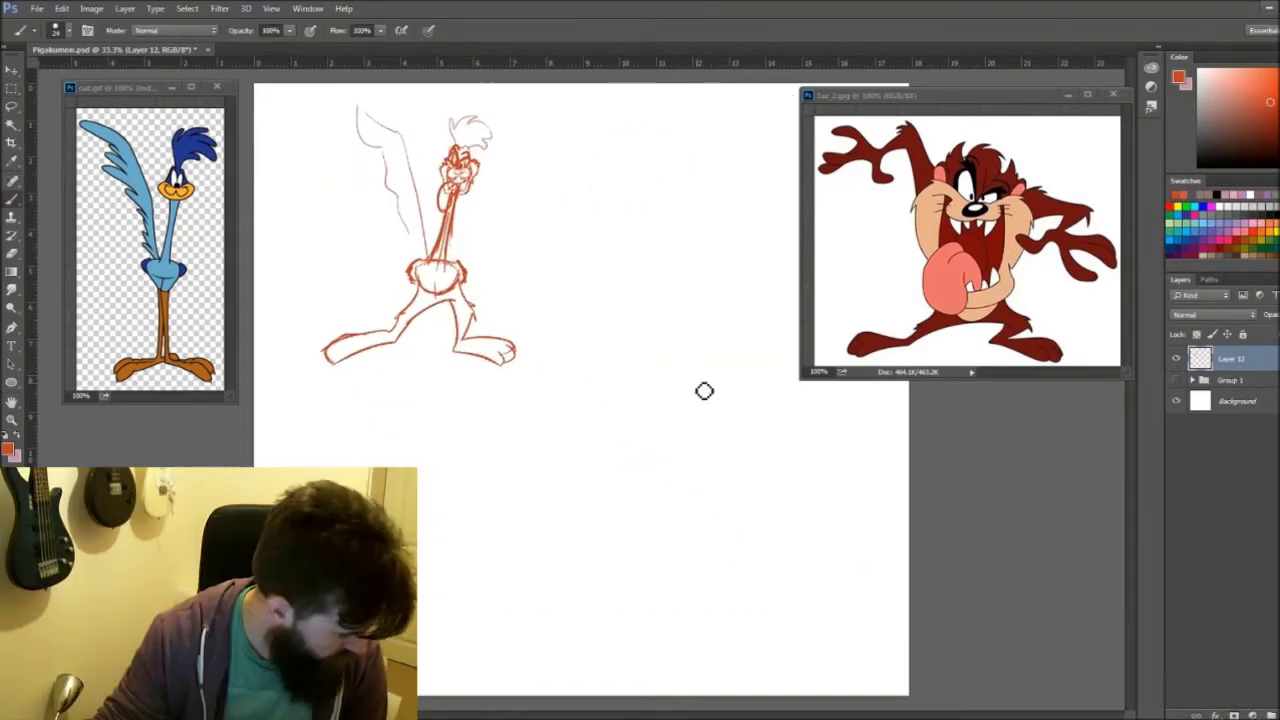
left_click_drag(650, 370, 598, 517)
left_click_drag(578, 448, 690, 452)
mouse_move(597, 420)
left_mouse_down()
mouse_move(632, 436)
mouse_move(646, 466)
mouse_move(699, 448)
left_mouse_up()
mouse_move(596, 402)
left_mouse_down()
mouse_move(651, 408)
mouse_move(561, 404)
left_mouse_up()
mouse_move(686, 410)
left_mouse_down()
mouse_move(696, 368)
mouse_move(679, 383)
left_mouse_up()
left_click_drag(604, 354, 598, 304)
left_click_drag(578, 372, 600, 302)
Step: Sketch the long neck, stilt legs, both feet and a right-reaching arm
mouse_move(597, 483)
left_mouse_down()
mouse_move(604, 419)
mouse_move(664, 446)
mouse_move(652, 640)
left_mouse_up()
mouse_move(624, 456)
left_mouse_down()
mouse_move(617, 608)
mouse_move(515, 662)
left_mouse_up()
left_click_drag(645, 640, 735, 672)
left_click_drag(706, 346, 726, 376)
left_click_drag(900, 95, 980, 70)
left_click_drag(712, 345, 812, 378)
Step: Add a spiky right hand, delete the small earlier sketch, and sketch a raised left arm
left_click_drag(826, 432, 758, 505)
left_click_drag(760, 440, 710, 470)
left_click_drag(768, 395, 737, 420)
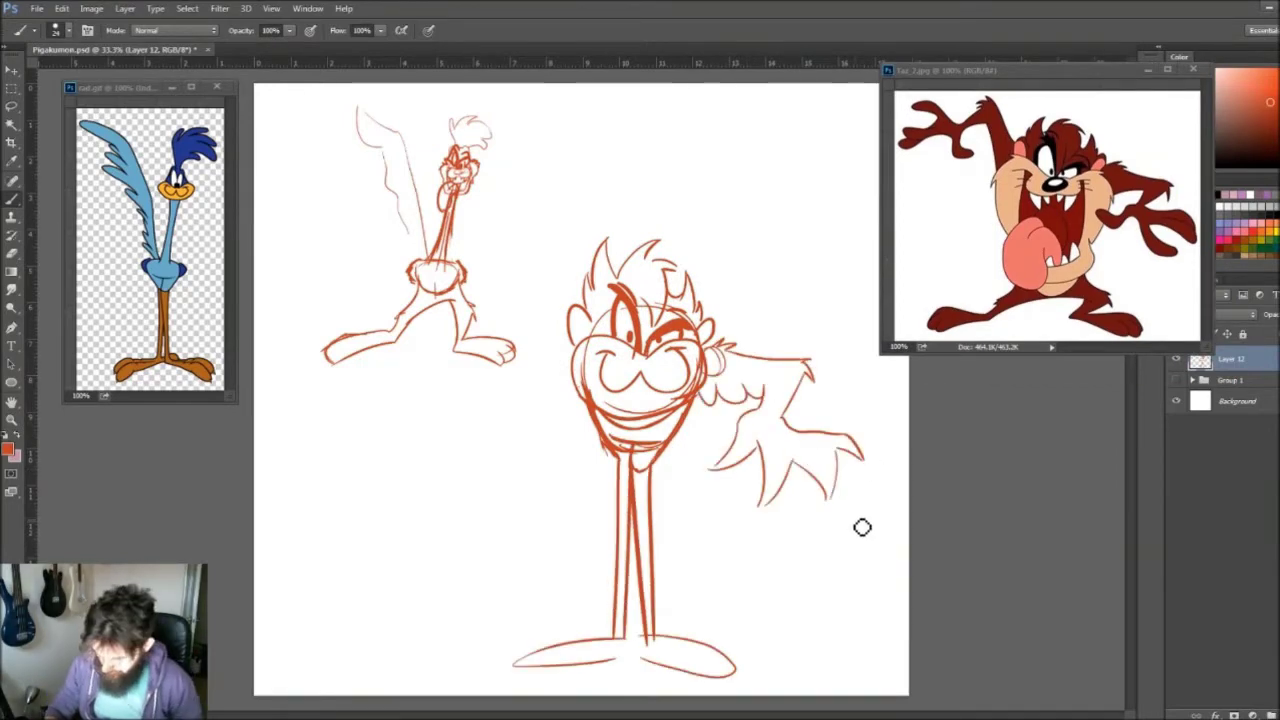
key("Delete")
mouse_move(565, 332)
left_mouse_down()
mouse_move(480, 191)
mouse_move(310, 332)
mouse_move(424, 270)
mouse_move(471, 289)
left_mouse_up()
key("e")
key("b")
mouse_move(472, 232)
left_mouse_down()
mouse_move(510, 330)
mouse_move(575, 398)
left_mouse_up()
Step: Sketch the raised right arm with hand, the open mouth with tongue, and lower-hand fingers
mouse_move(680, 292)
left_mouse_down()
mouse_move(758, 150)
mouse_move(845, 138)
left_mouse_up()
left_click_drag(730, 220, 815, 158)
mouse_move(596, 398)
left_mouse_down()
mouse_move(676, 404)
mouse_move(620, 484)
left_mouse_up()
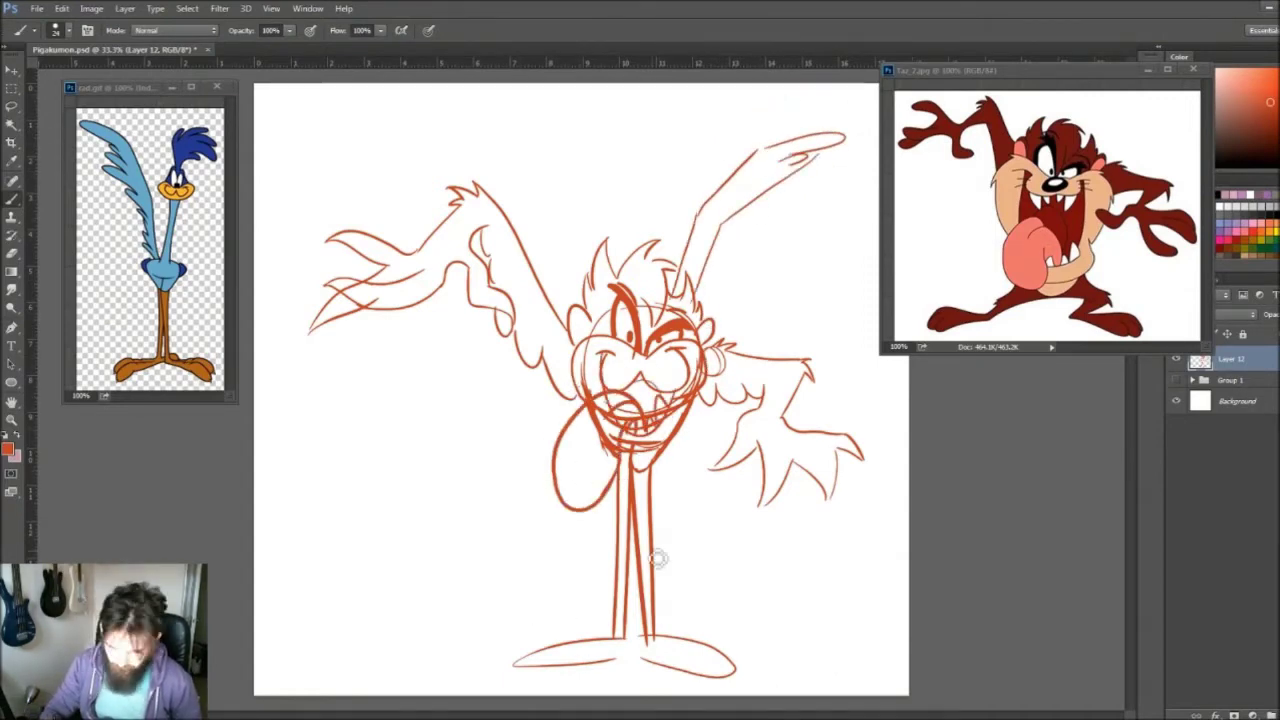
mouse_move(700, 442)
left_mouse_down()
mouse_move(760, 452)
mouse_move(808, 517)
mouse_move(866, 458)
left_mouse_up()
left_click_drag(786, 440, 868, 496)
Step: On a new layer over the faded sketch, redraw the eyes, tongue loop, hair tuft and head outline
key("ctrl+shift+alt+n")
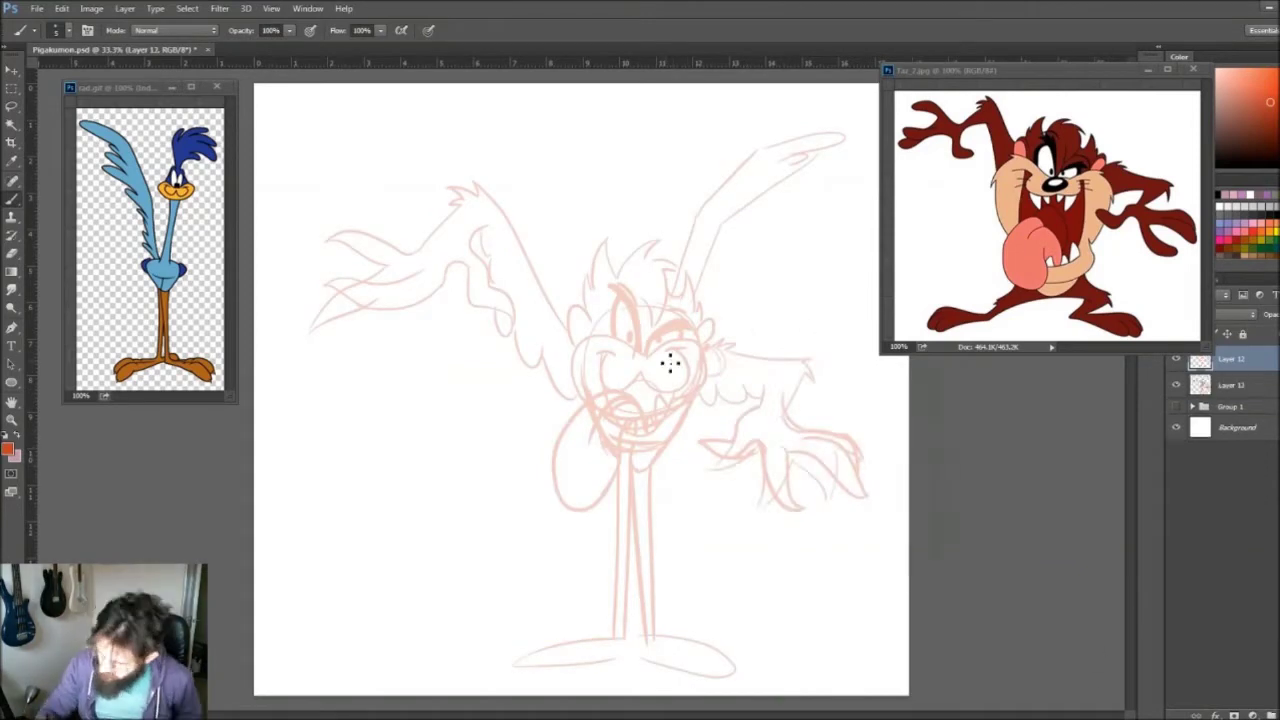
mouse_move(650, 340)
left_mouse_down()
mouse_move(706, 385)
mouse_move(585, 392)
left_mouse_up()
key("e")
key("b")
mouse_move(617, 487)
left_mouse_down()
mouse_move(620, 400)
mouse_move(664, 432)
left_mouse_up()
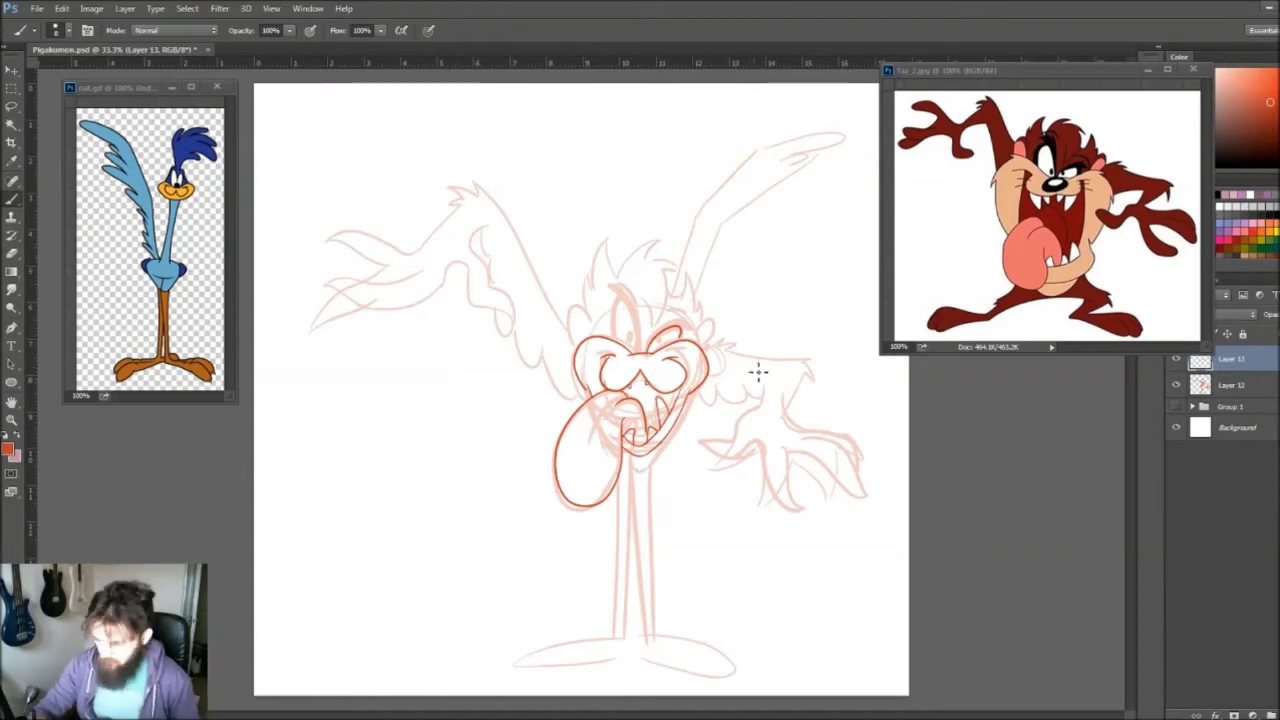
mouse_move(637, 298)
left_mouse_down()
mouse_move(633, 352)
mouse_move(625, 322)
mouse_move(712, 330)
left_mouse_up()
mouse_move(570, 348)
left_mouse_down()
mouse_move(588, 288)
mouse_move(622, 266)
mouse_move(706, 304)
mouse_move(716, 330)
left_mouse_up()
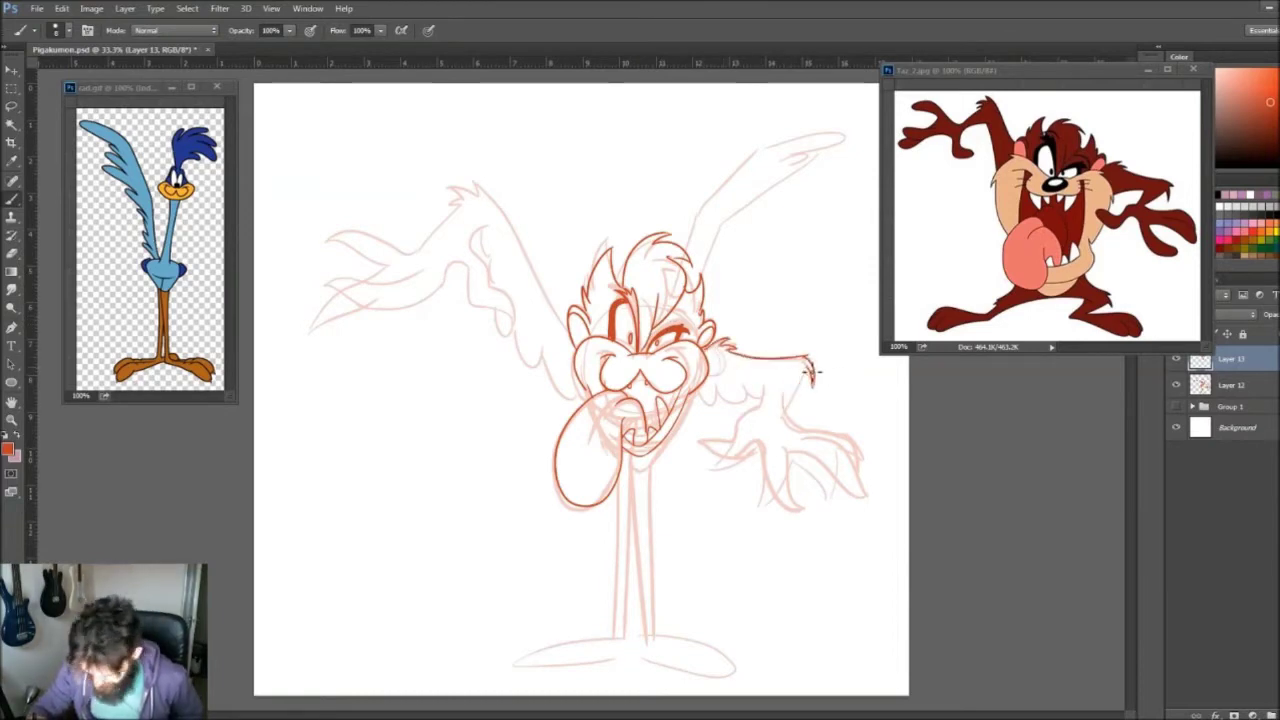
Step: Redraw the clawed right hand and the neck and leg lines
mouse_move(772, 378)
left_mouse_down()
mouse_move(734, 408)
mouse_move(803, 512)
mouse_move(814, 445)
left_mouse_up()
mouse_move(850, 490)
left_mouse_down()
mouse_move(831, 425)
mouse_move(800, 440)
left_mouse_up()
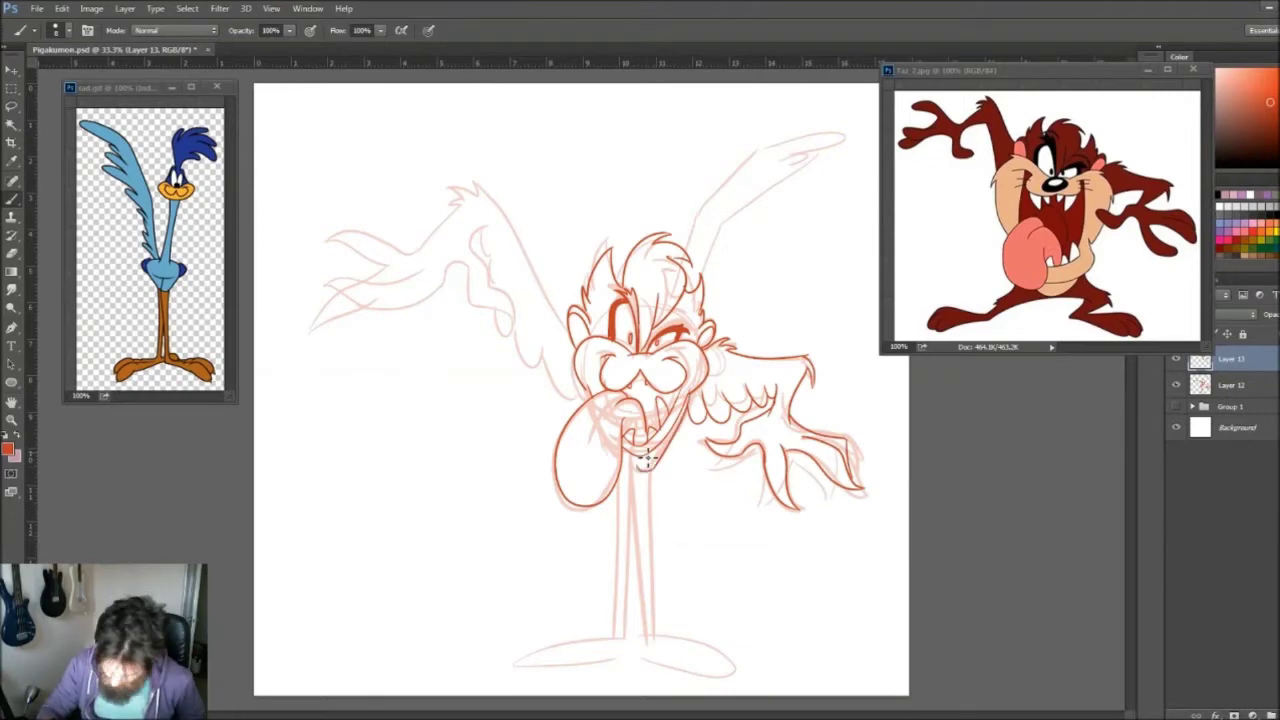
left_click_drag(650, 466, 652, 640)
left_click_drag(628, 466, 628, 660)
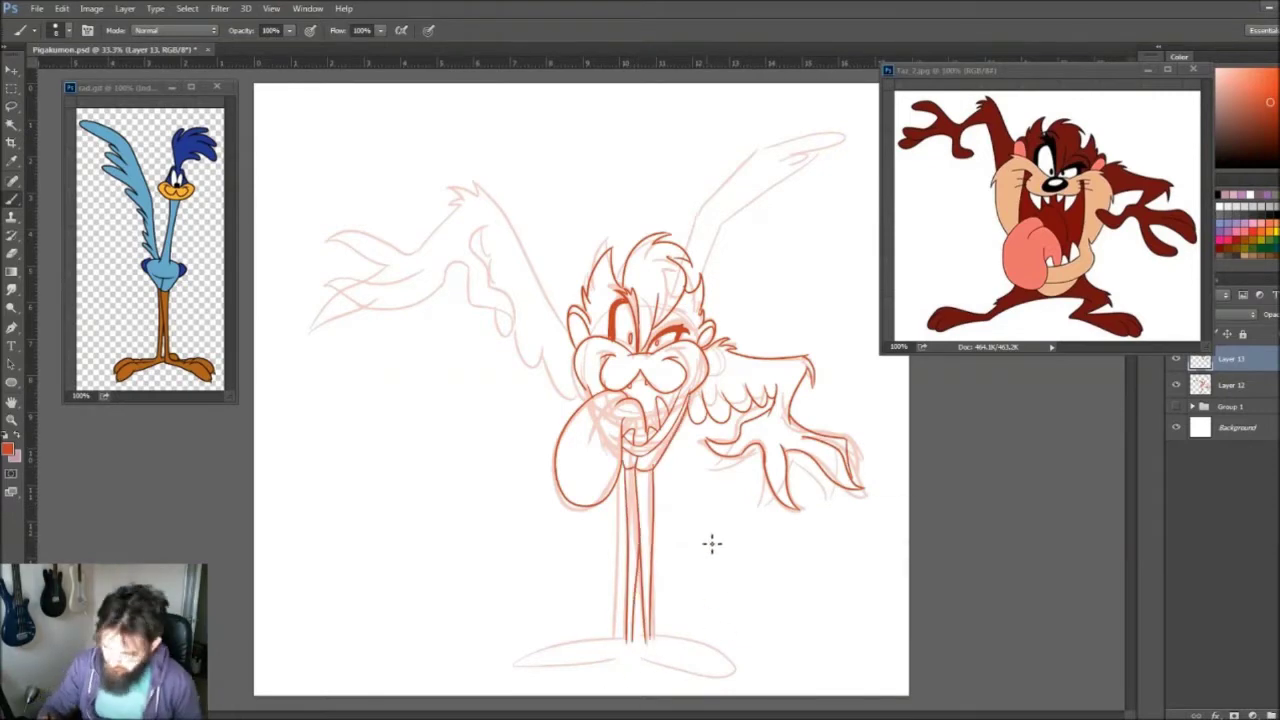
Step: Outline the feathered left wing, left arm and right wing, erasing a stray stroke
left_click_drag(460, 195, 318, 240)
key("e")
mouse_move(395, 290)
left_mouse_down()
mouse_move(310, 338)
mouse_move(420, 295)
mouse_move(376, 302)
left_mouse_up()
key("b")
left_click_drag(455, 262, 472, 305)
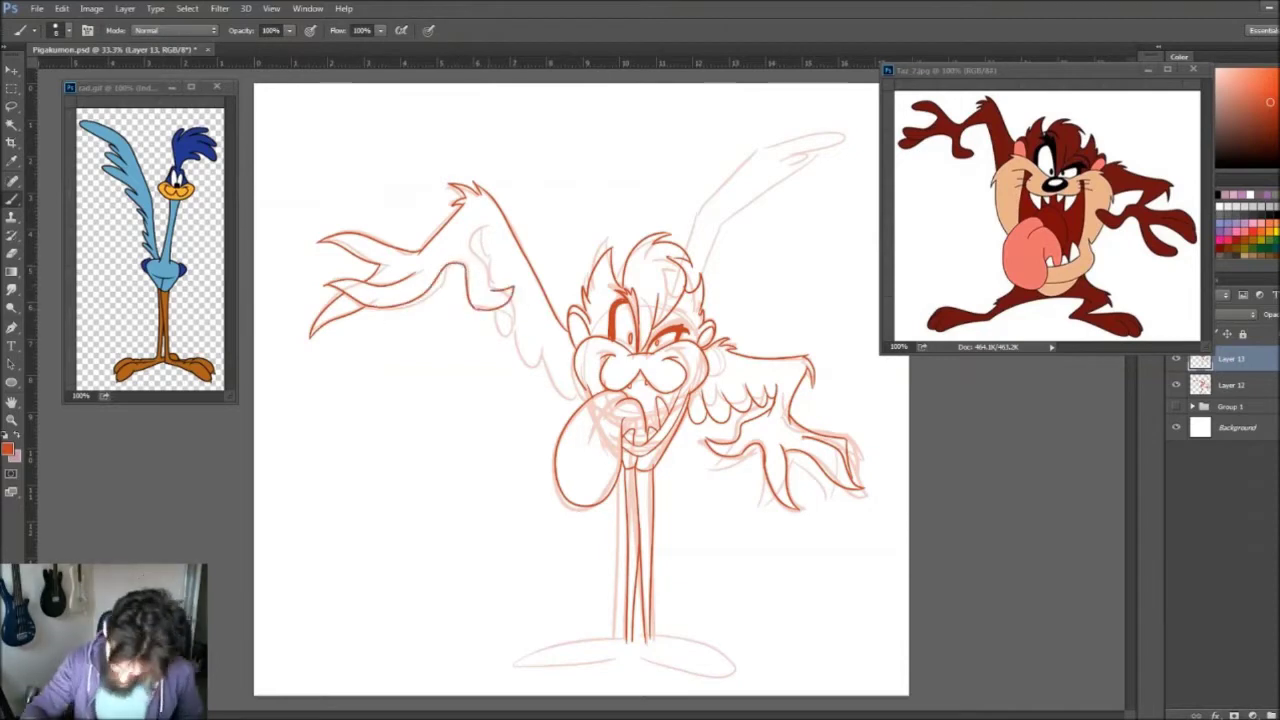
mouse_move(490, 244)
left_mouse_down()
mouse_move(512, 336)
mouse_move(575, 398)
left_mouse_up()
mouse_move(692, 255)
left_mouse_down()
mouse_move(760, 150)
mouse_move(856, 130)
left_mouse_up()
left_click_drag(852, 140, 730, 220)
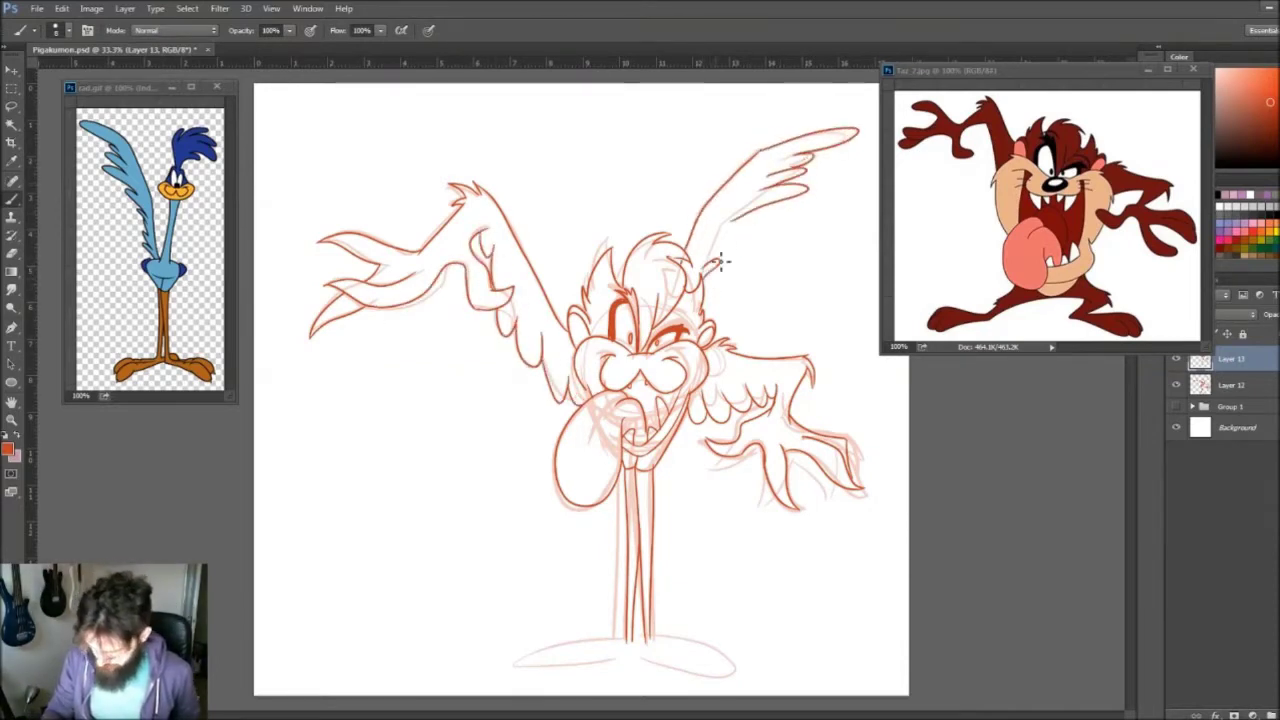
Step: Redraw the lower leg and both feet with toes
scroll(606, 583, "up", 2, "alt")
mouse_move(608, 560)
left_mouse_down()
mouse_move(612, 590)
mouse_move(745, 618)
mouse_move(745, 640)
left_mouse_up()
mouse_move(634, 580)
left_mouse_down()
mouse_move(712, 594)
mouse_move(762, 630)
left_mouse_up()
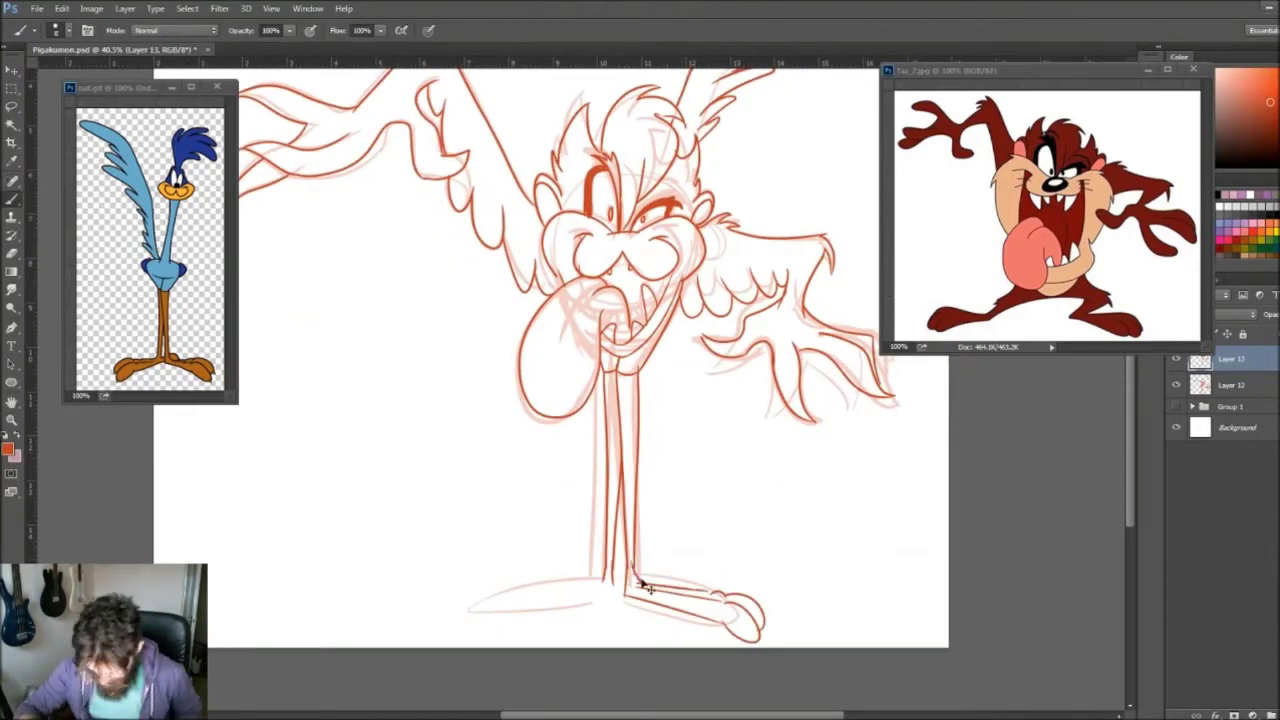
left_click_drag(518, 603, 598, 582)
scroll(598, 582, "down", 3, "alt")
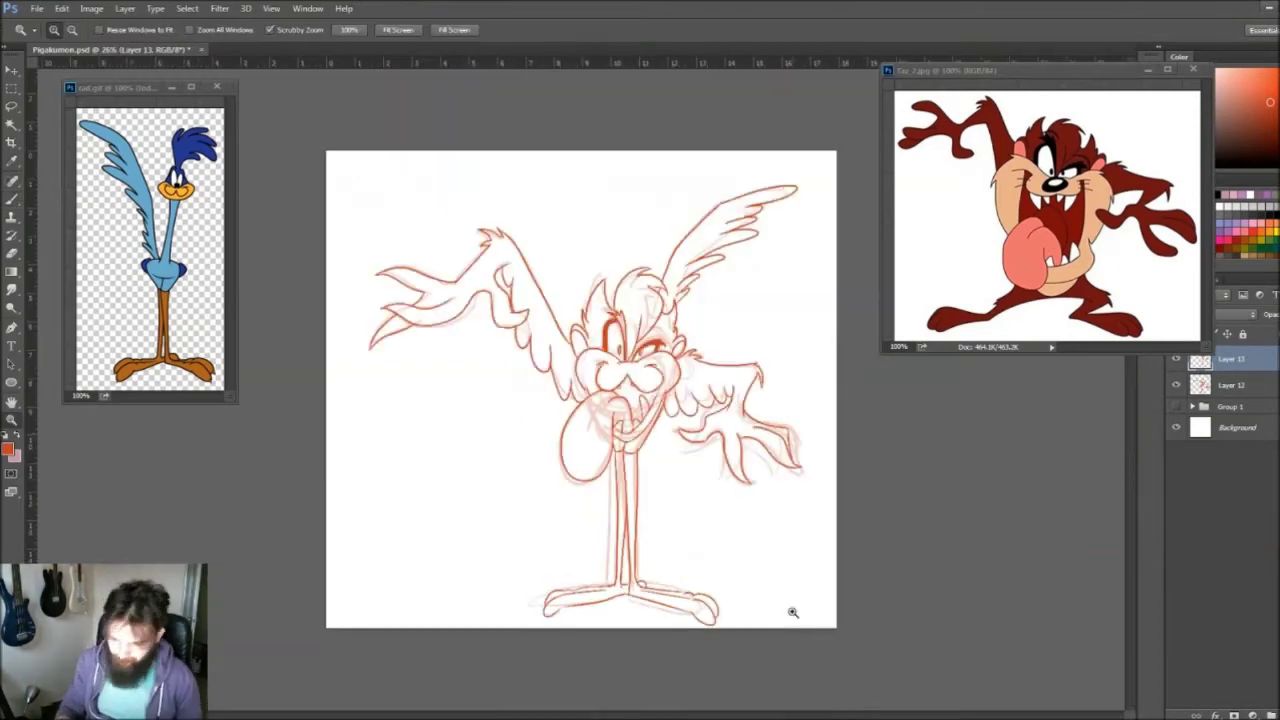
scroll(694, 516, "up", 1, "alt")
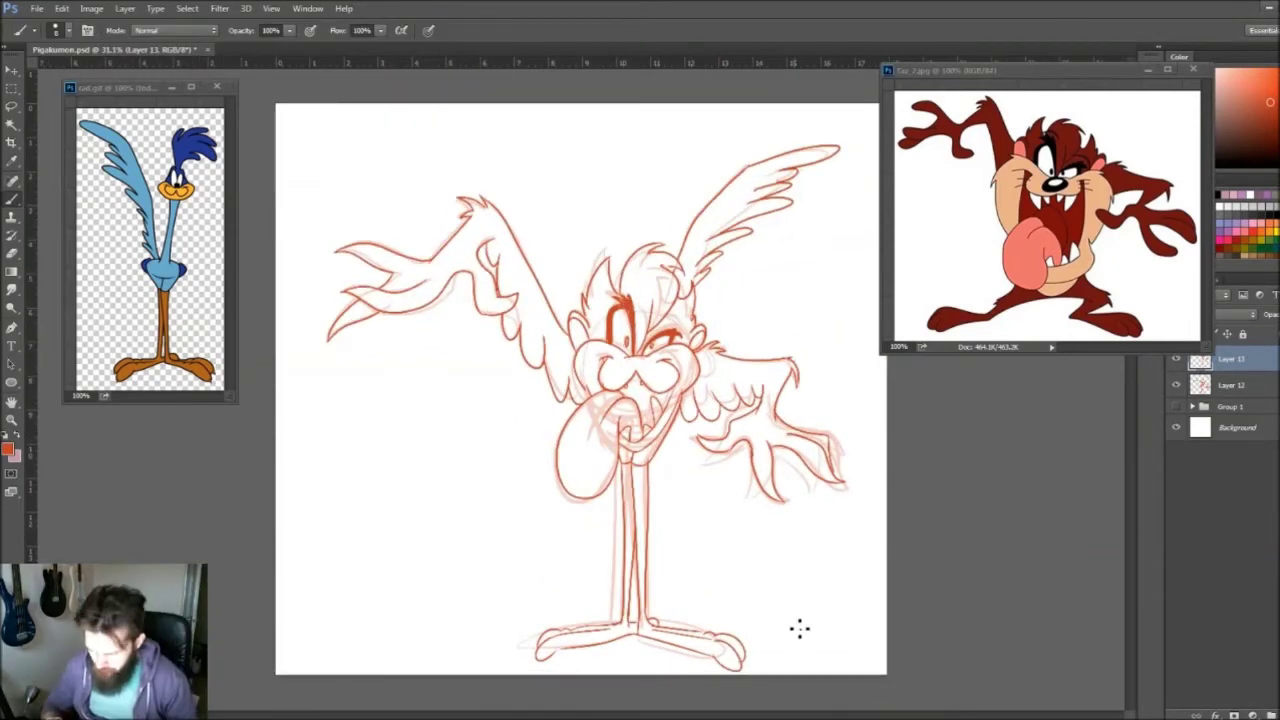
Step: Turn off Layer 12's visibility in the Layers panel to hide the rough sketch
left_click(1176, 384)
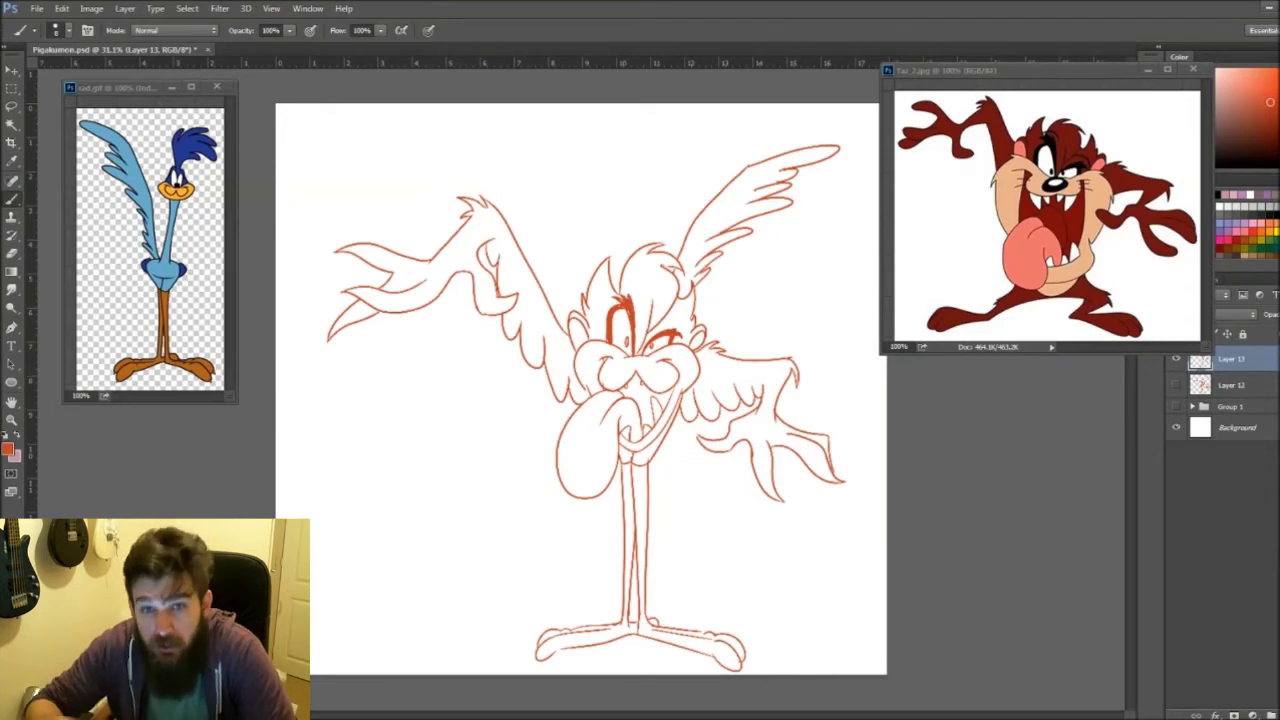
Step: Fade the clean sketch to 30%, add a black ink layer, open a second window and zoom on the face
key("3")
key("ctrl+shift+alt+n")
key("d")
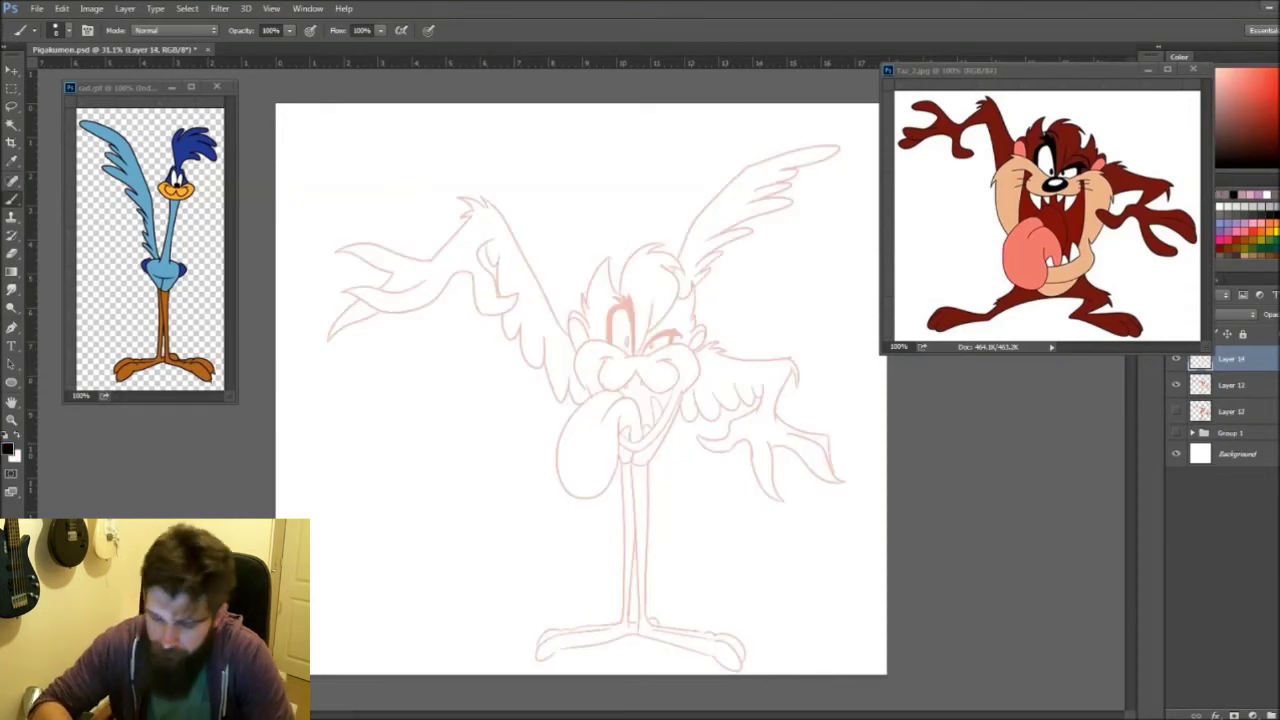
left_click(307, 8)
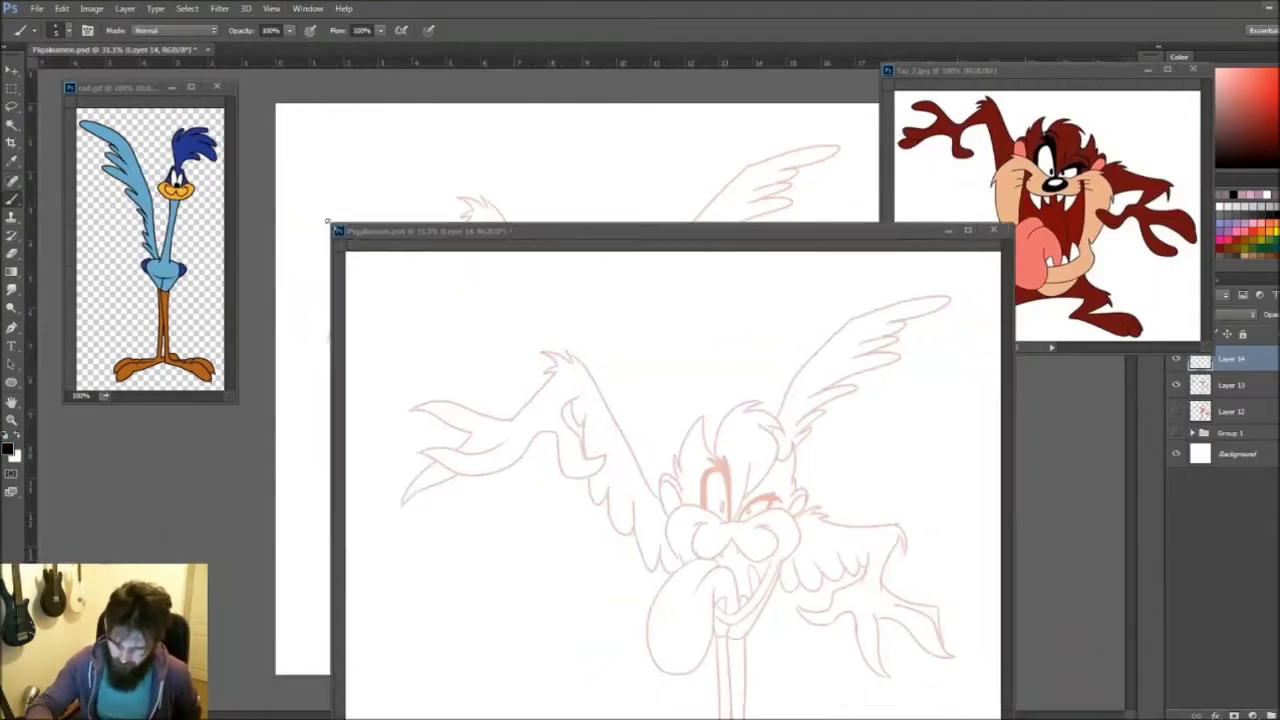
key("z")
left_click(731, 356)
key("b")
Step: Ink the eye outline, eyebrow spikes and surrounding face lines in black
mouse_move(530, 320)
left_mouse_down()
mouse_move(562, 235)
mouse_move(575, 350)
left_mouse_up()
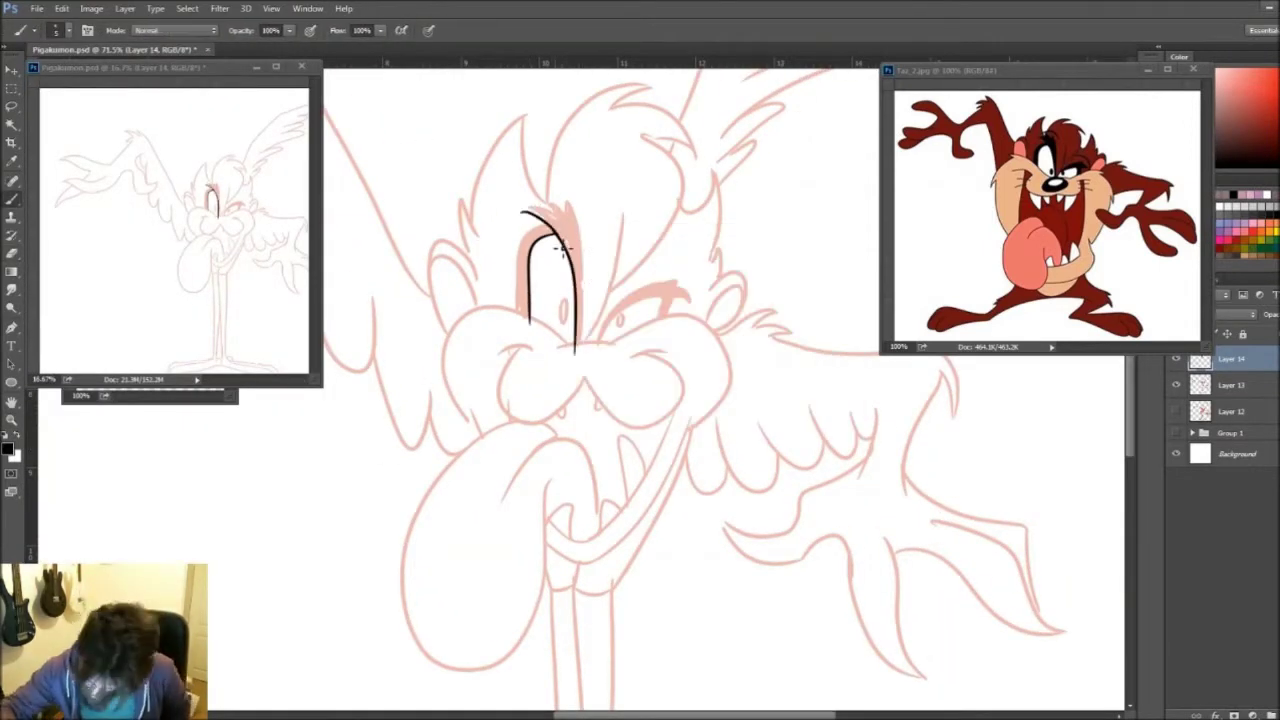
left_click_drag(548, 222, 572, 203)
left_click_drag(566, 200, 580, 340)
left_click_drag(626, 210, 582, 342)
left_click_drag(558, 346, 622, 344)
mouse_move(648, 136)
left_mouse_down()
mouse_move(600, 336)
mouse_move(690, 430)
left_mouse_up()
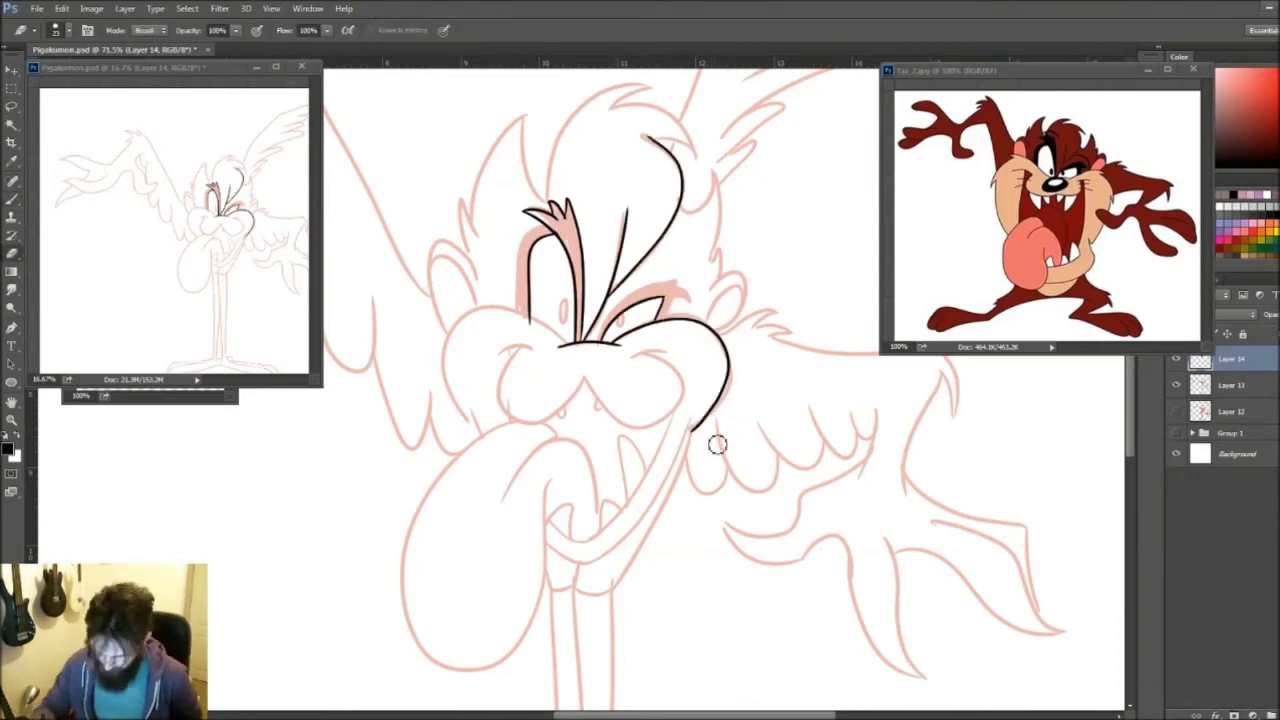
left_click_drag(600, 336, 682, 282)
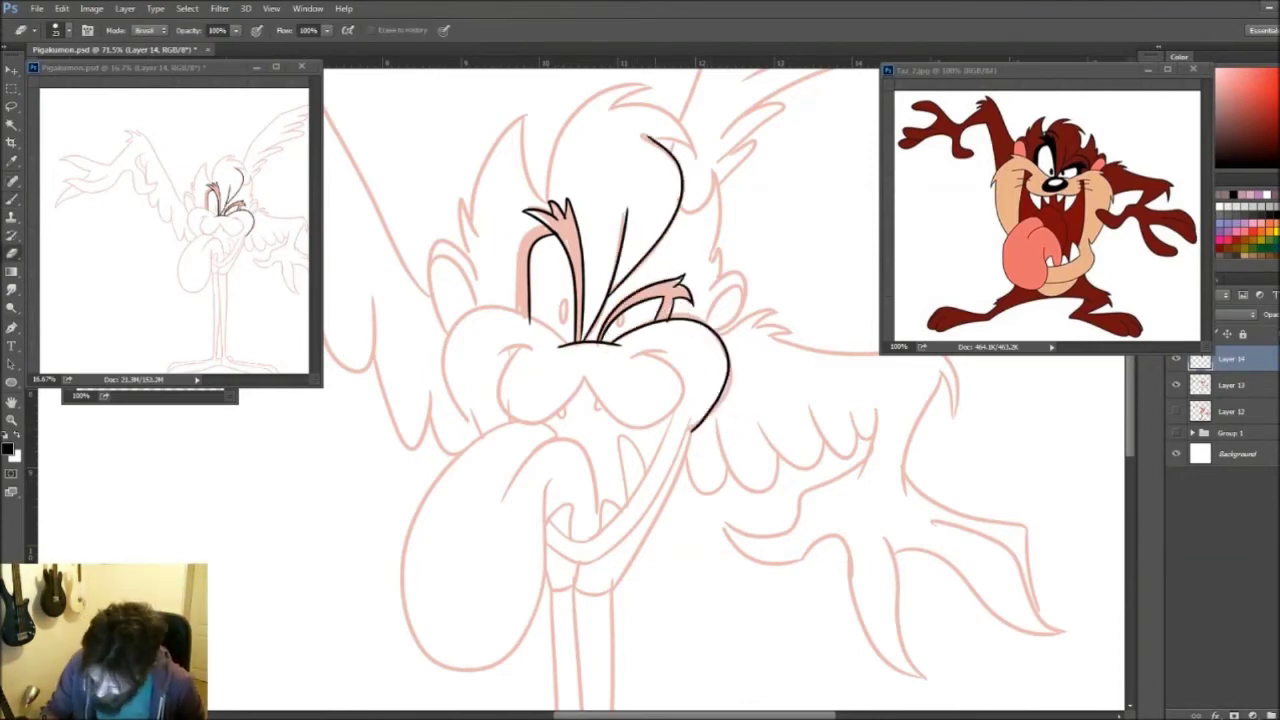
Step: Ink both ears and the spiky hair strands on top and left of the head
left_click_drag(705, 328, 746, 304)
left_click_drag(718, 255, 684, 212)
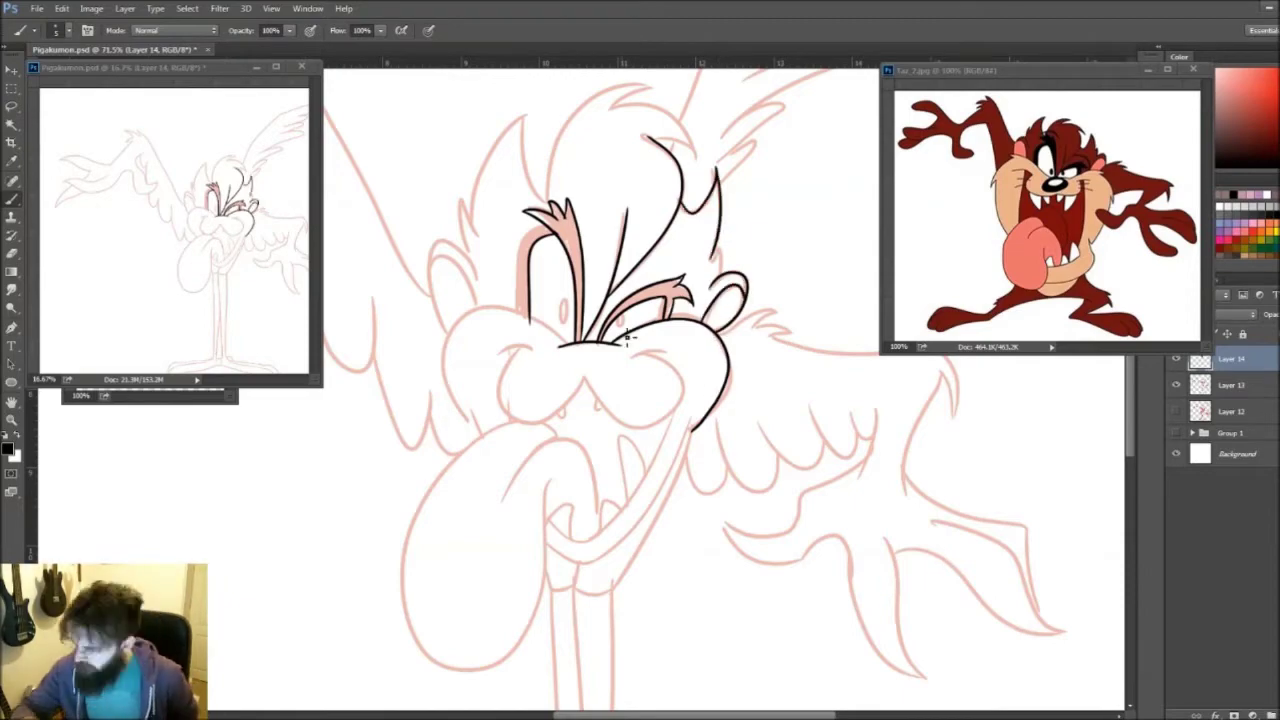
left_click_drag(472, 256, 538, 123)
left_click_drag(550, 190, 650, 85)
left_click_drag(640, 155, 700, 100)
scroll(571, 460, "up", 3)
mouse_move(550, 455)
left_mouse_down()
mouse_move(612, 385)
mouse_move(605, 345)
left_mouse_up()
Step: Ink the muzzle outline, mouth line and left muzzle lobe, removing a stray stroke
left_click_drag(622, 612, 745, 472)
key("e")
scroll(704, 453, "down", 2)
key("b")
left_click_drag(466, 520, 440, 452)
left_click_drag(571, 654, 765, 475)
left_click_drag(490, 398, 775, 470)
Step: Ink the right muzzle lobe, its upper strokes, the small teeth, fangs and lower teeth
key("ctrl+z")
left_click_drag(623, 430, 775, 470)
left_click_drag(483, 396, 545, 383)
left_click_drag(715, 398, 752, 410)
left_click_drag(585, 472, 590, 500)
mouse_move(642, 472)
left_mouse_down()
mouse_move(648, 498)
mouse_move(718, 570)
left_mouse_up()
left_click_drag(600, 625, 660, 660)
Step: On a new layer, ink the tongue outline and lower jaw line, then add another layer
key("z")
scroll(640, 400, "up", 3)
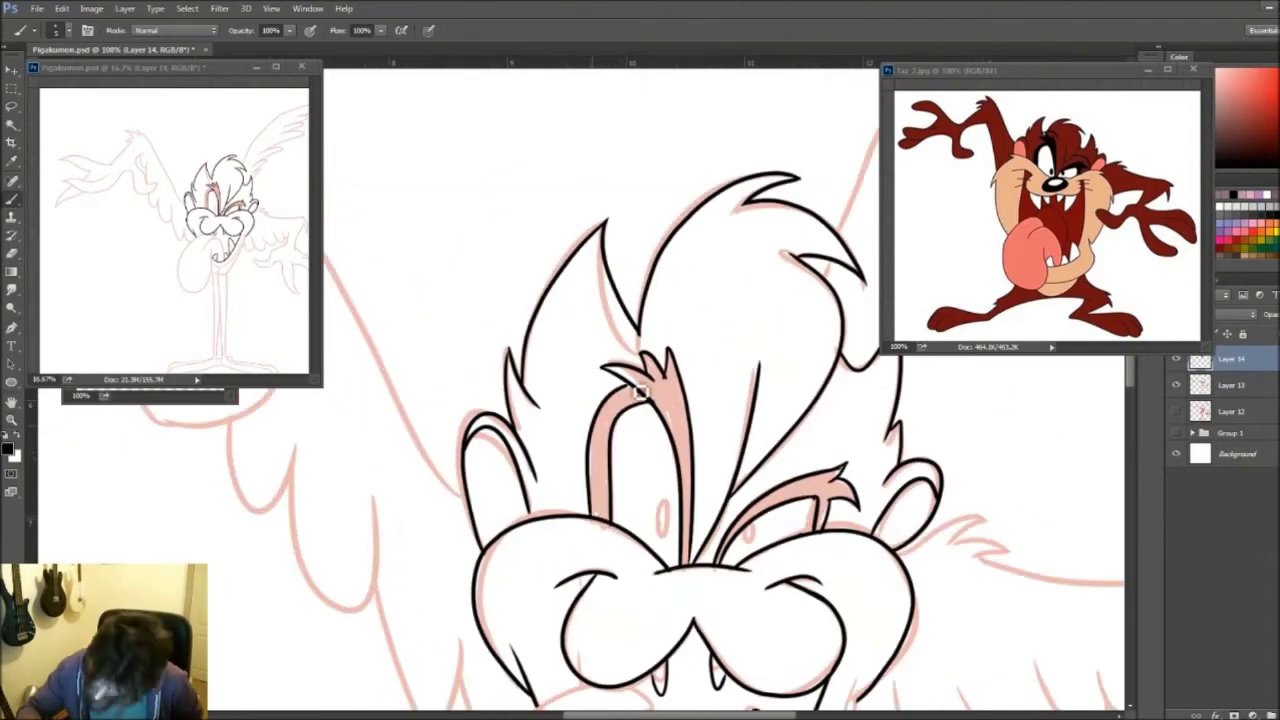
scroll(600, 450, "down", 2)
key("ctrl+shift+alt+n")
key("b")
scroll(558, 485, "down", 2)
left_click_drag(495, 345, 570, 420)
key("ctrl+z")
left_click_drag(495, 345, 575, 420)
mouse_move(556, 466)
left_mouse_down()
mouse_move(738, 345)
mouse_move(648, 545)
left_mouse_up()
key("ctrl+shift+alt+n")
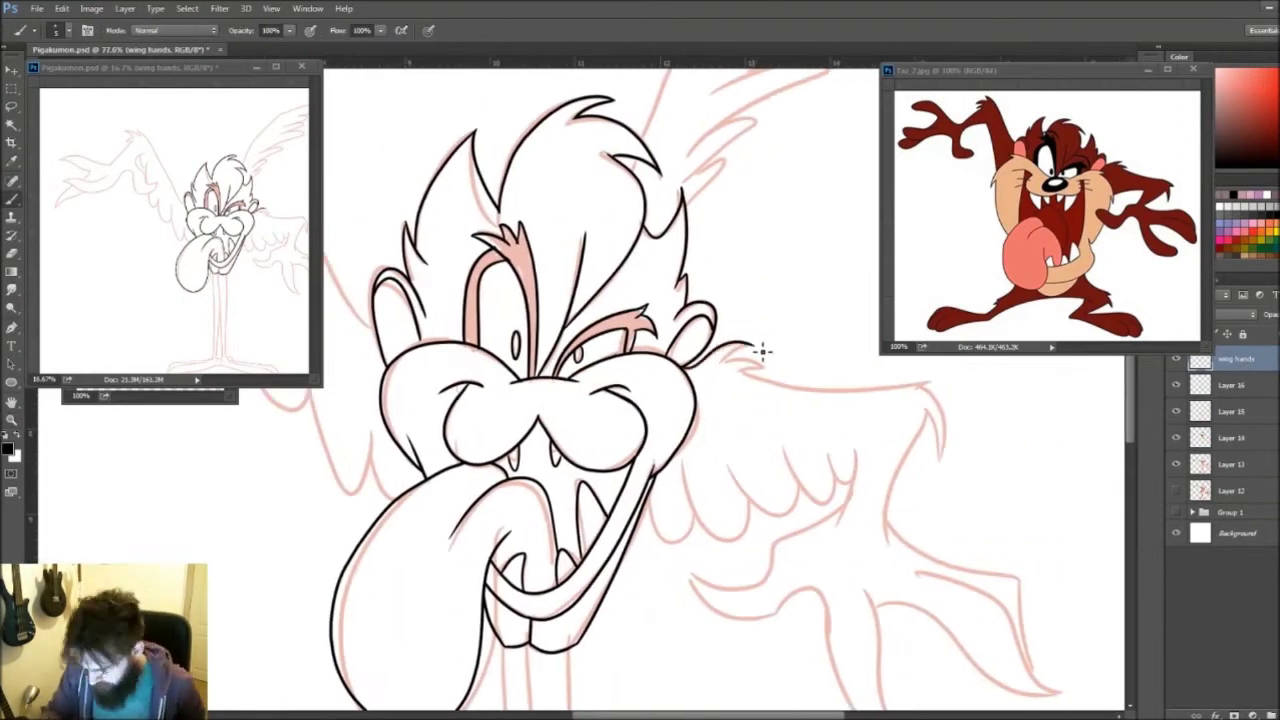
Step: Ink the right cheek, wing edge, scalloped feathers, hand and fingers in black
left_click_drag(745, 345, 940, 415)
left_click_drag(930, 365, 888, 495)
left_click_drag(855, 405, 645, 430)
mouse_move(850, 460)
left_mouse_down()
mouse_move(690, 525)
mouse_move(830, 545)
left_mouse_up()
scroll(840, 548, "down", 2)
left_click_drag(825, 490, 905, 640)
mouse_move(890, 440)
left_mouse_down()
mouse_move(1020, 470)
mouse_move(1030, 580)
left_mouse_up()
Step: Ink the left wing's upper edge, tip and wing-tip feathers in black
left_click_drag(935, 483, 1060, 592)
scroll(780, 529, "up", 3)
scroll(817, 329, "down", 4)
scroll(670, 467, "up", 2)
left_click_drag(665, 466, 435, 135)
scroll(665, 466, "down", 2)
scroll(640, 346, "up", 3)
left_click_drag(495, 280, 555, 370)
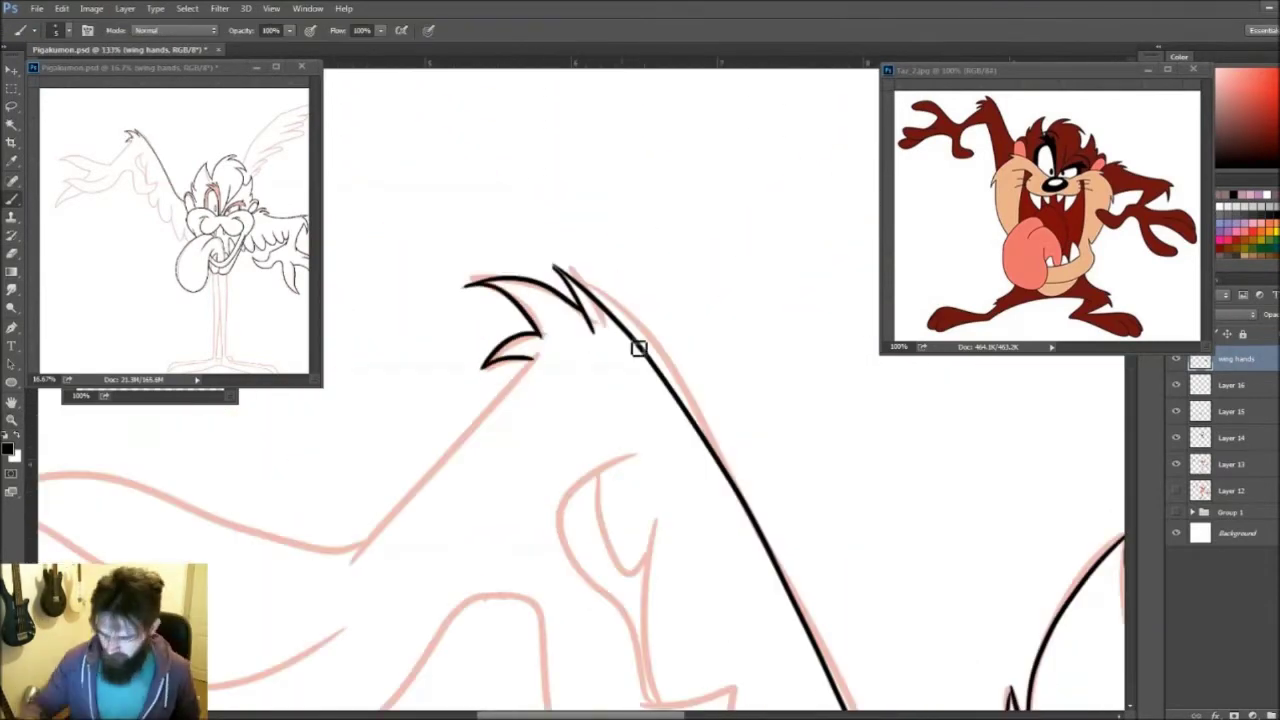
scroll(640, 346, "left", 3)
left_click_drag(600, 568, 810, 345)
scroll(843, 379, "down", 2)
Step: Ink the left wing's lower and middle feathers
mouse_move(815, 455)
left_mouse_down()
mouse_move(513, 442)
mouse_move(697, 497)
mouse_move(640, 540)
left_mouse_up()
left_click_drag(597, 567, 655, 608)
left_click_drag(546, 550, 796, 510)
left_click_drag(655, 608, 946, 446)
Step: Ink the curved hook on the left wing's inner edge
scroll(946, 446, "down", 2)
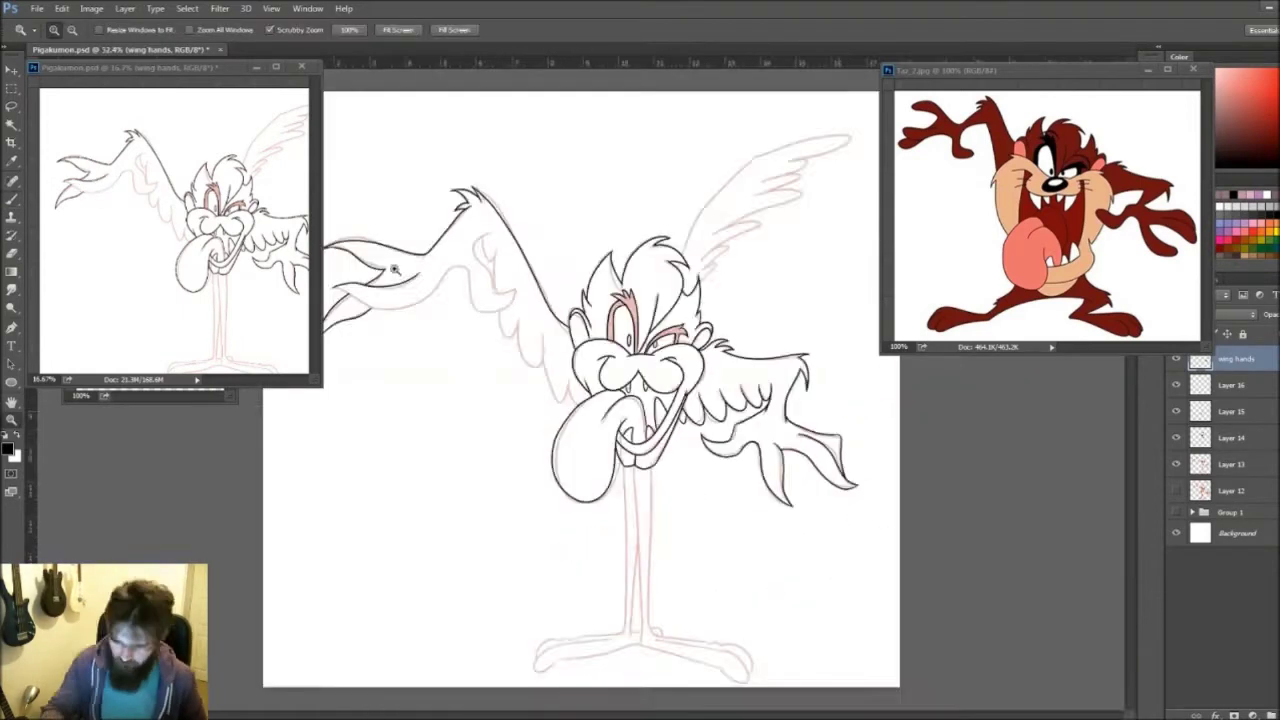
scroll(640, 400, "up", 2)
left_click_drag(760, 330, 466, 350)
scroll(541, 373, "up", 1)
scroll(541, 373, "down", 3)
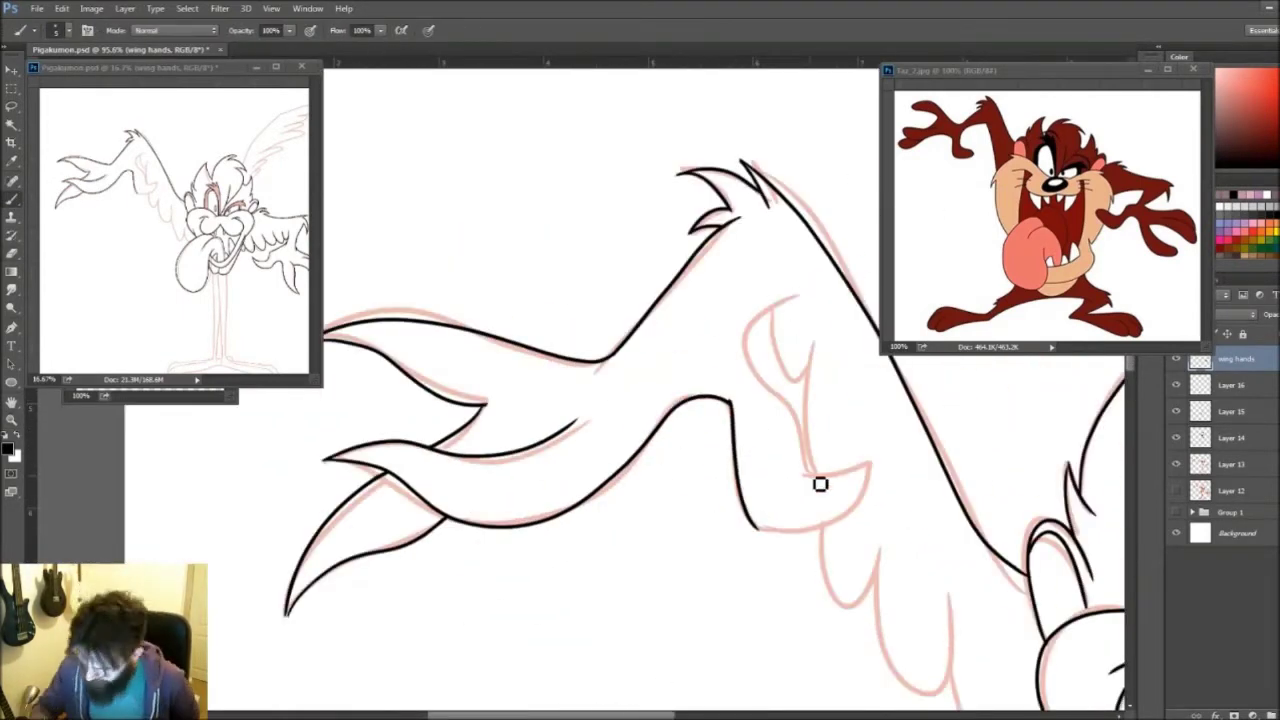
left_click_drag(805, 476, 745, 505)
scroll(817, 380, "down", 2)
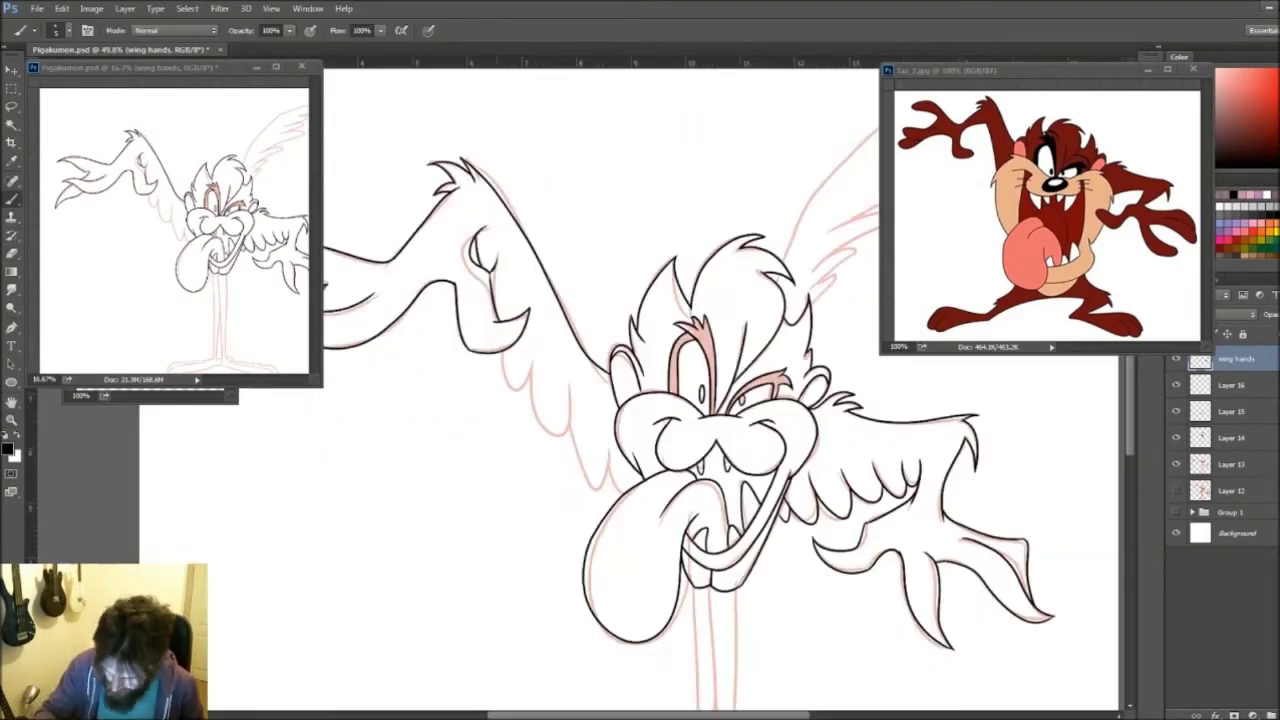
scroll(640, 400, "up", 3)
key("z")
scroll(920, 620, "down", 3)
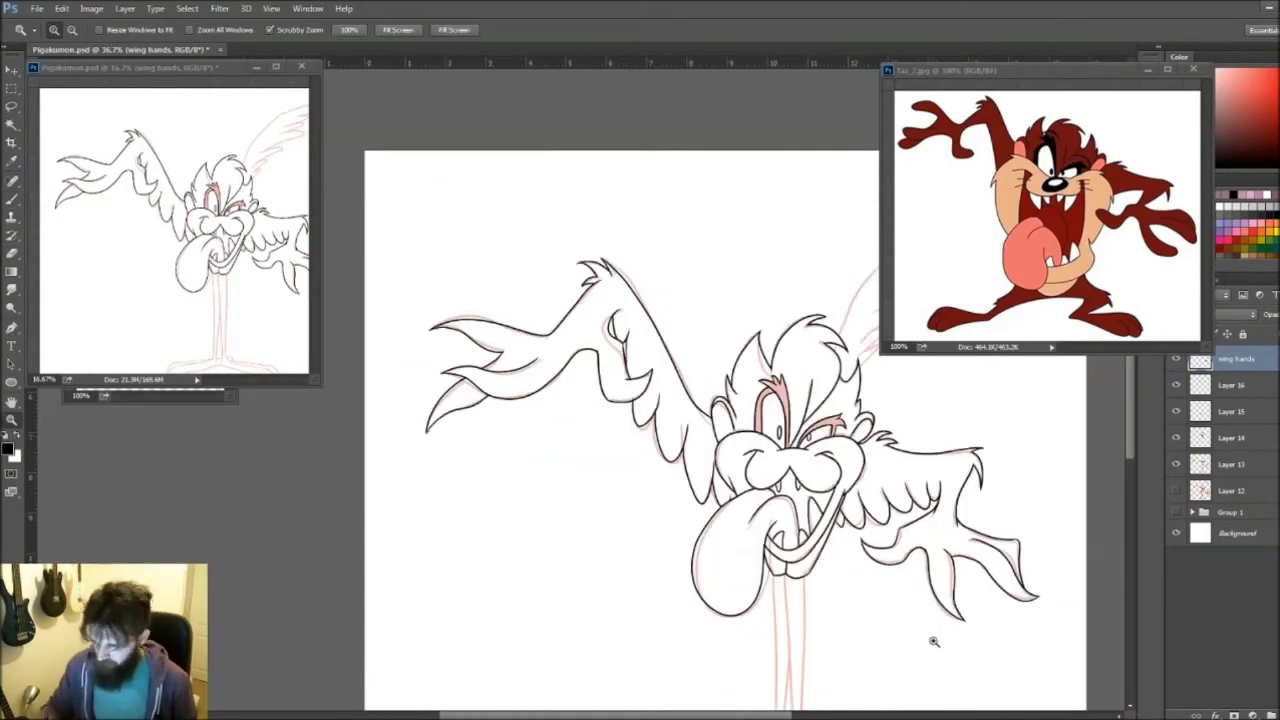
scroll(920, 620, "up", 1)
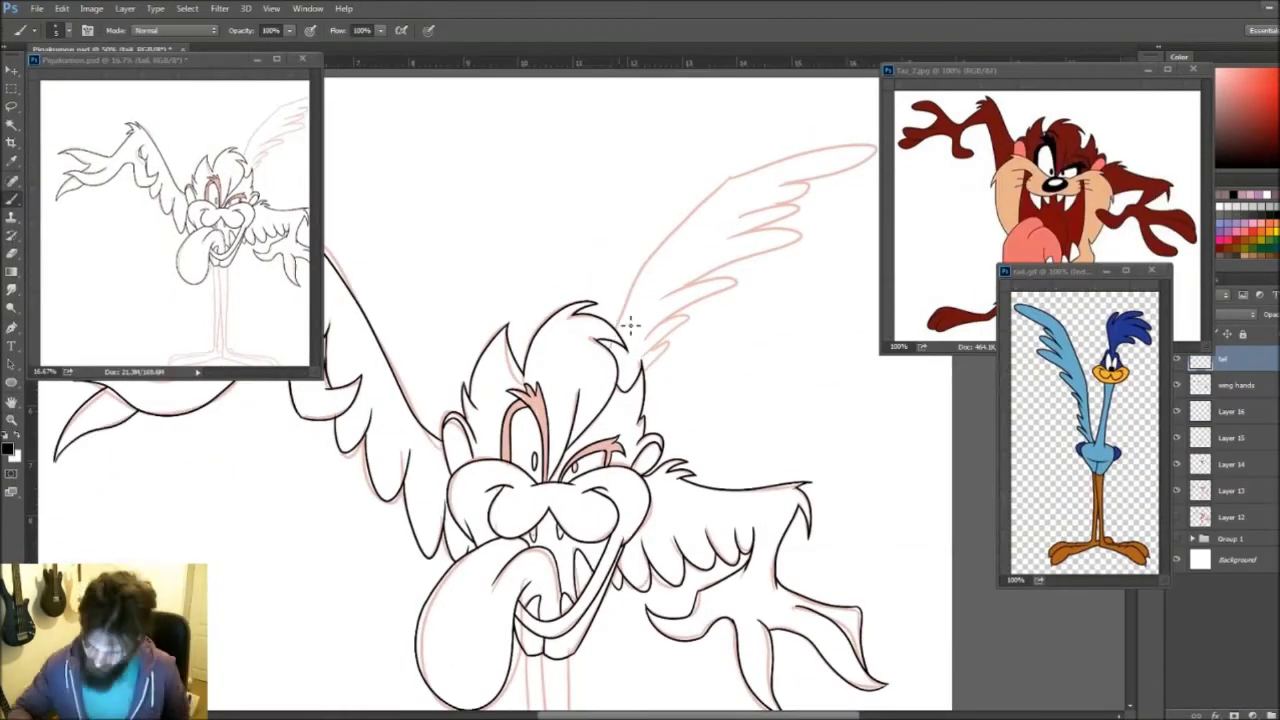
Step: Redraw the raised wing's upper outline and ink three feather lines on it
scroll(660, 474, "up", 3)
scroll(660, 474, "down", 3)
key("b")
scroll(686, 371, "up", 3)
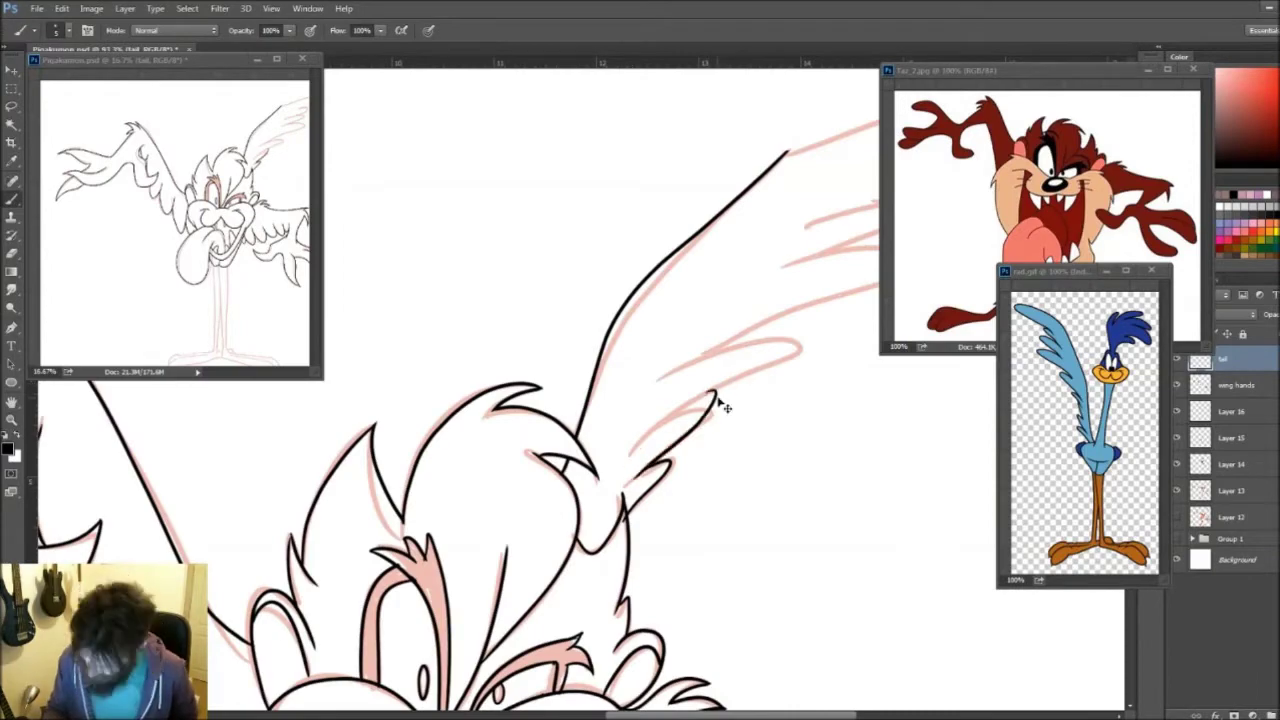
scroll(797, 580, "up", 3)
key("ctrl+z")
left_click_drag(696, 405, 560, 540)
scroll(717, 423, "up", 2)
scroll(717, 423, "down", 1)
left_click_drag(705, 475, 860, 445)
scroll(865, 451, "down", 2)
scroll(843, 223, "up", 2)
left_click_drag(650, 340, 571, 371)
left_click_drag(790, 230, 560, 380)
Step: Extend the wing's top outline to the tip, close it, and tidy the feather strokes
key("z")
scroll(712, 450, "down", 1)
scroll(712, 450, "up", 3)
key("b")
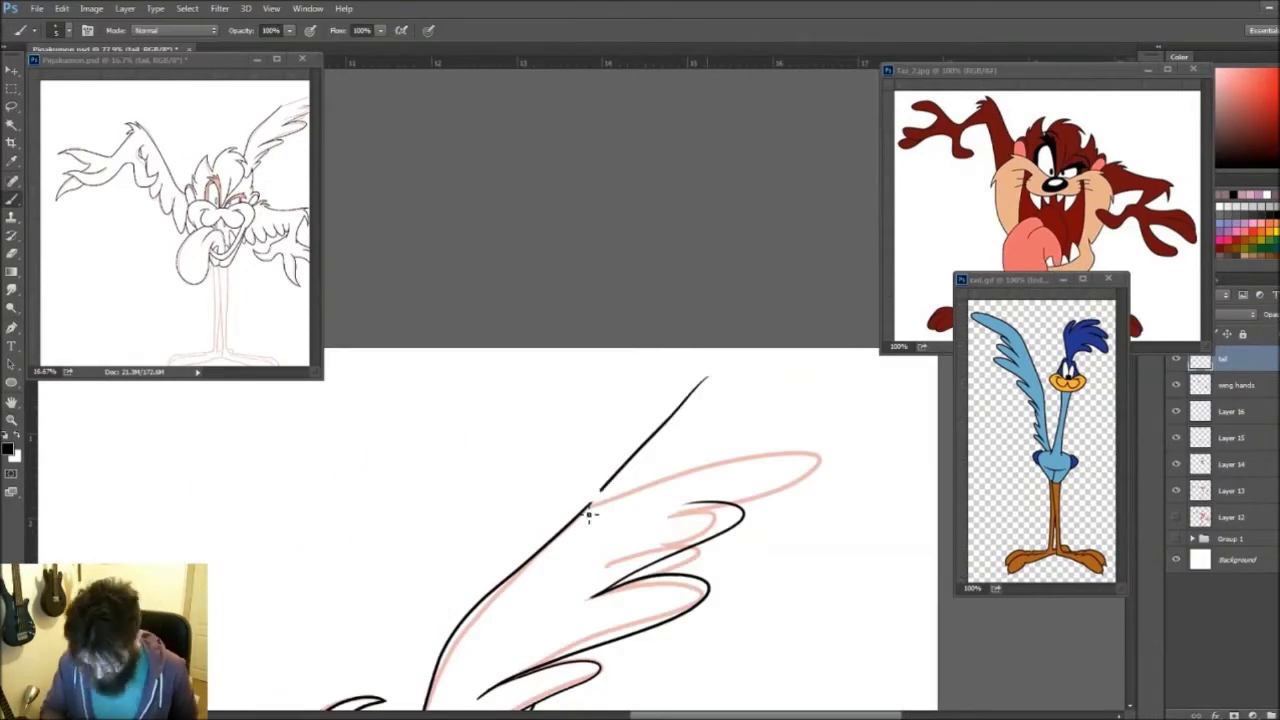
left_click_drag(640, 447, 862, 373)
left_click_drag(800, 460, 693, 498)
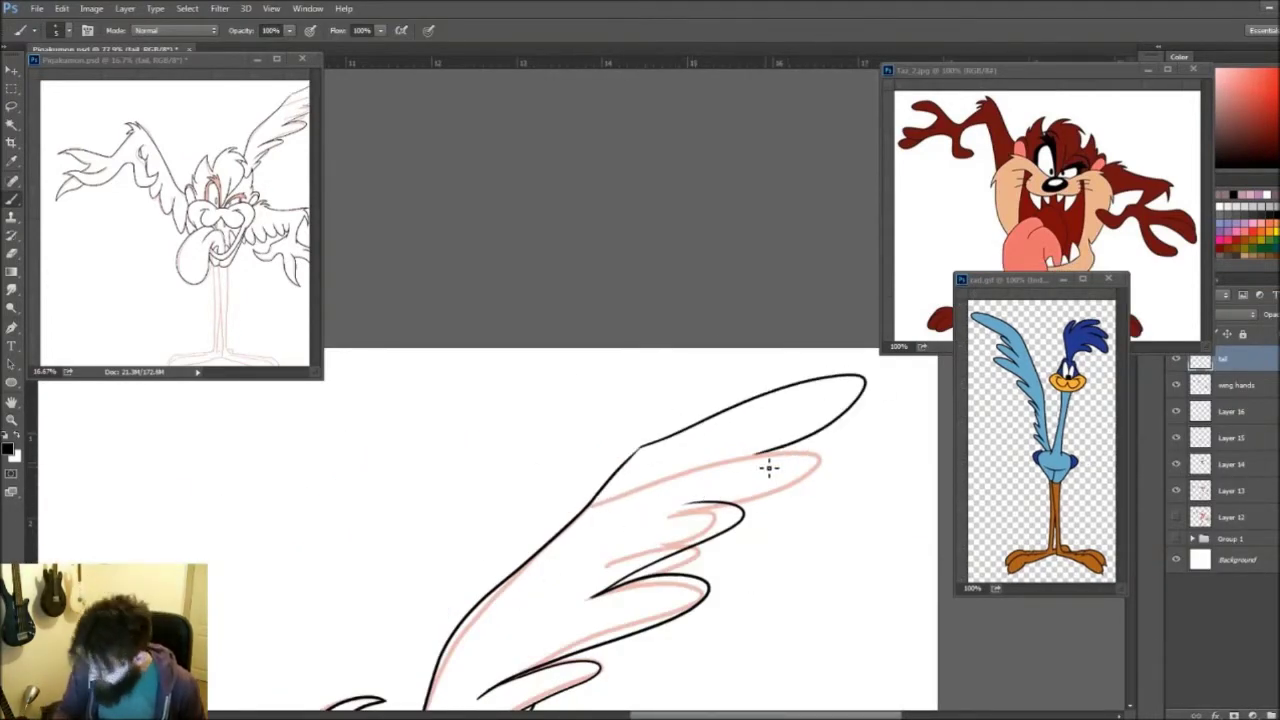
scroll(749, 494, "down", 3)
scroll(771, 606, "up", 4)
left_click_drag(734, 305, 623, 294)
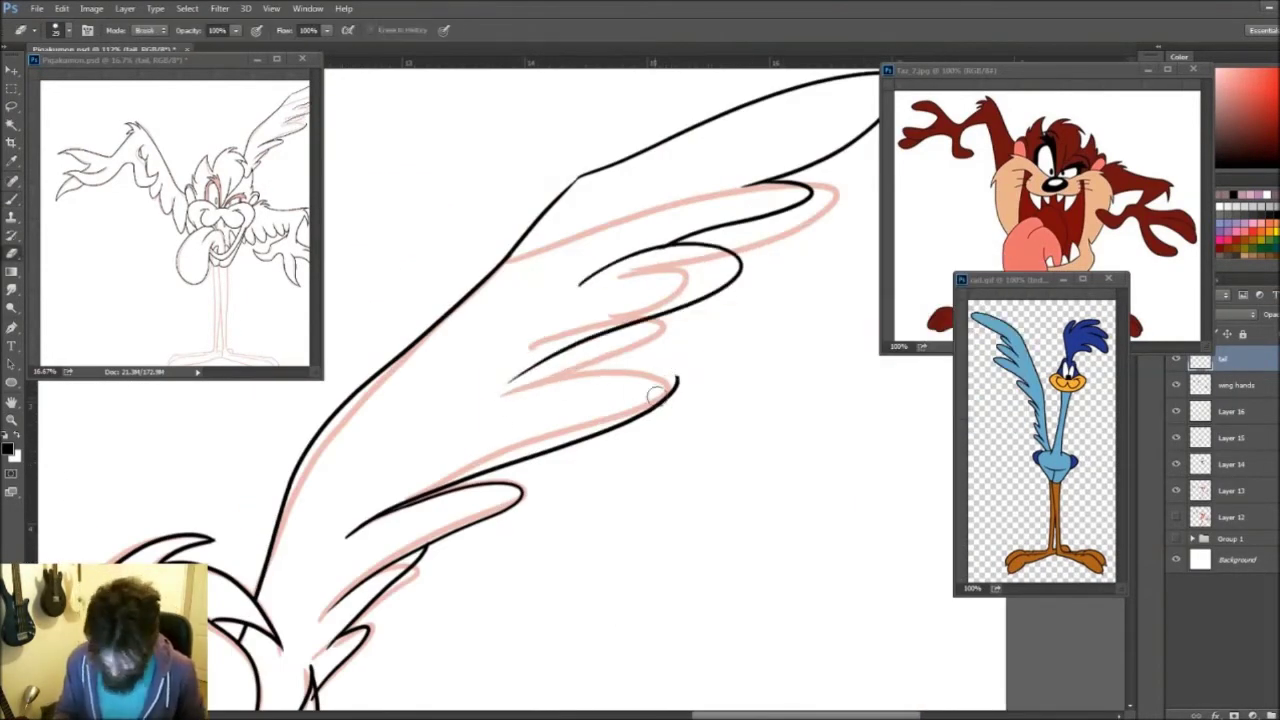
Step: Ink the raised wing's tip outline and its outline from body to tip
key("z")
scroll(755, 461, "down", 3)
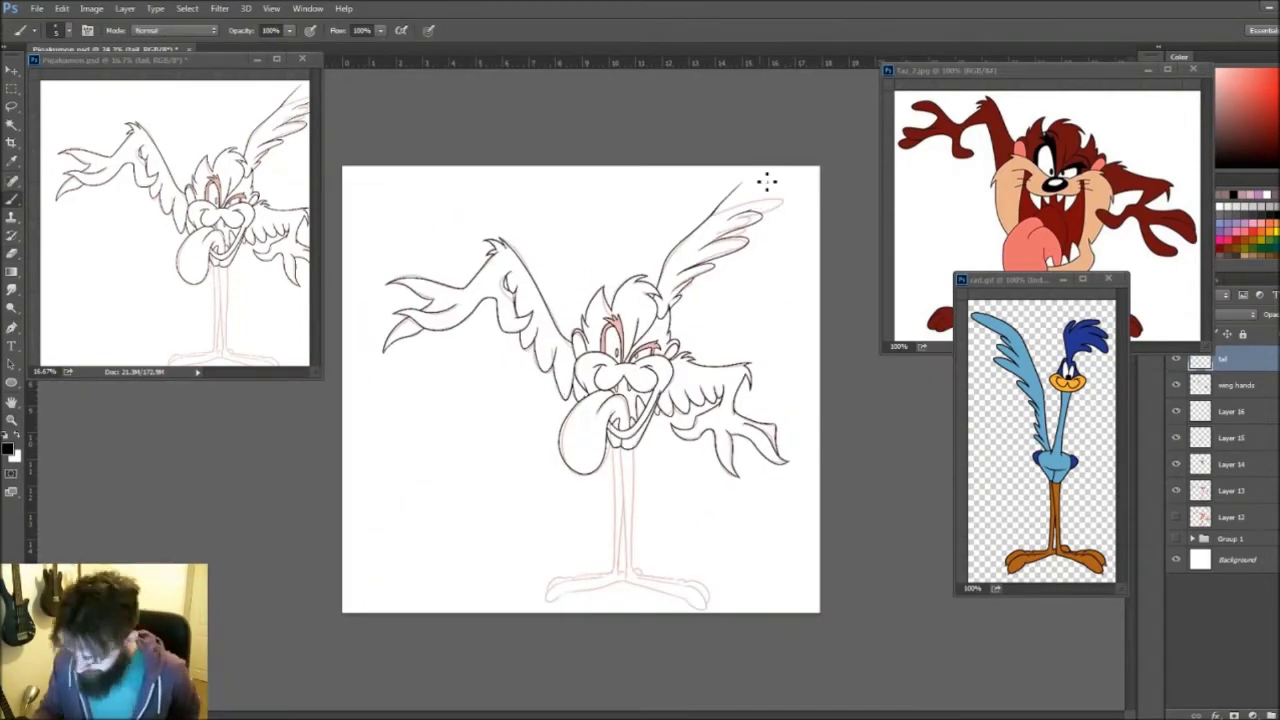
left_click_drag(700, 212, 752, 224)
scroll(752, 224, "up", 3)
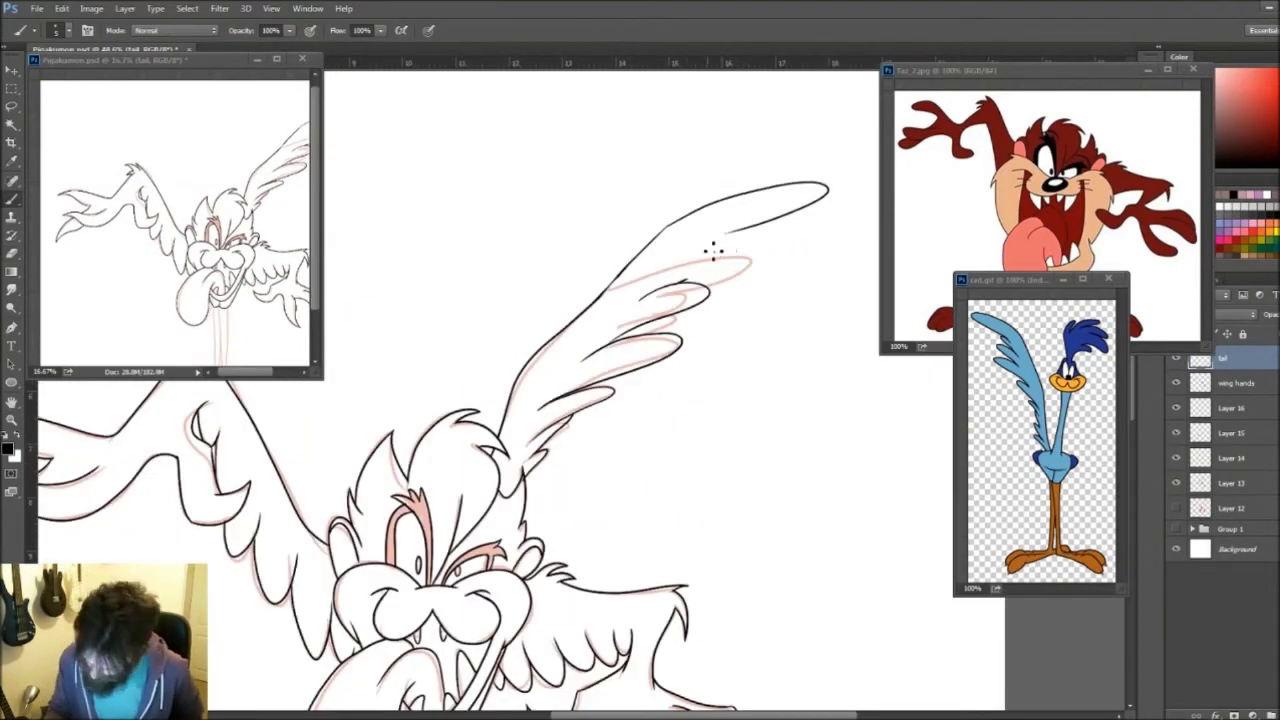
scroll(613, 353, "up", 3)
scroll(613, 353, "down", 5)
scroll(612, 340, "up", 2)
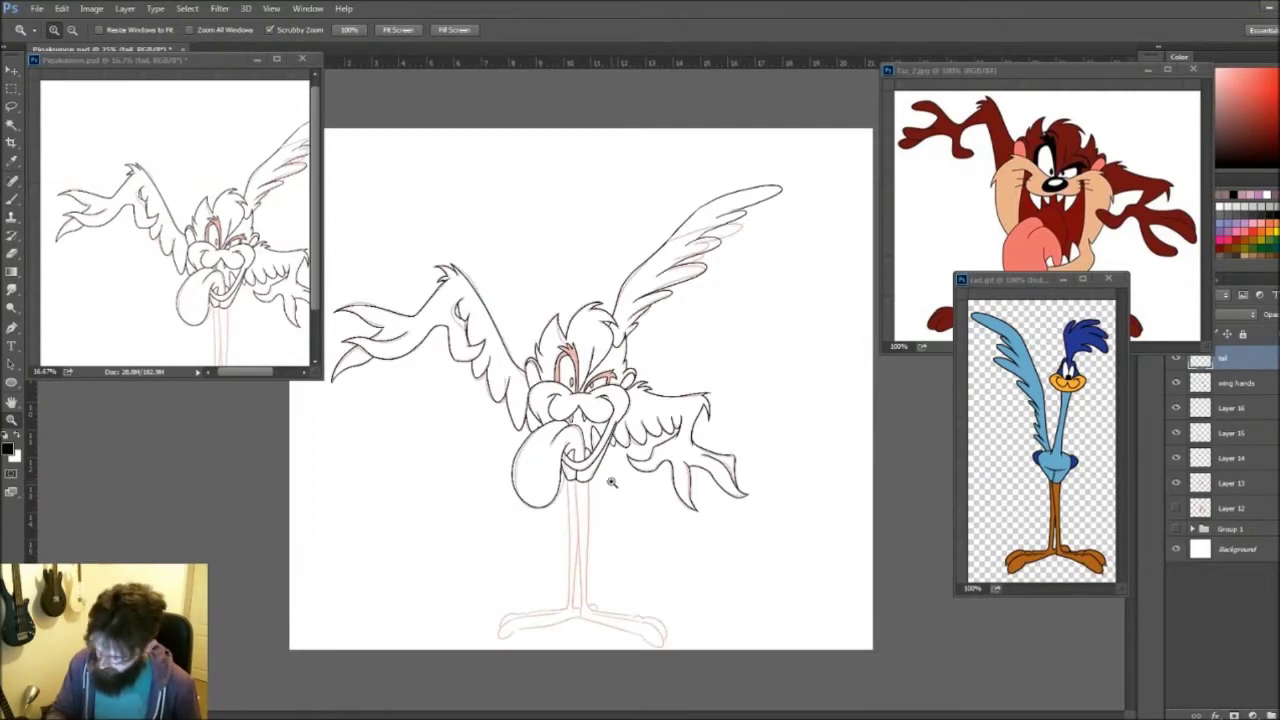
left_click_drag(612, 330, 684, 310)
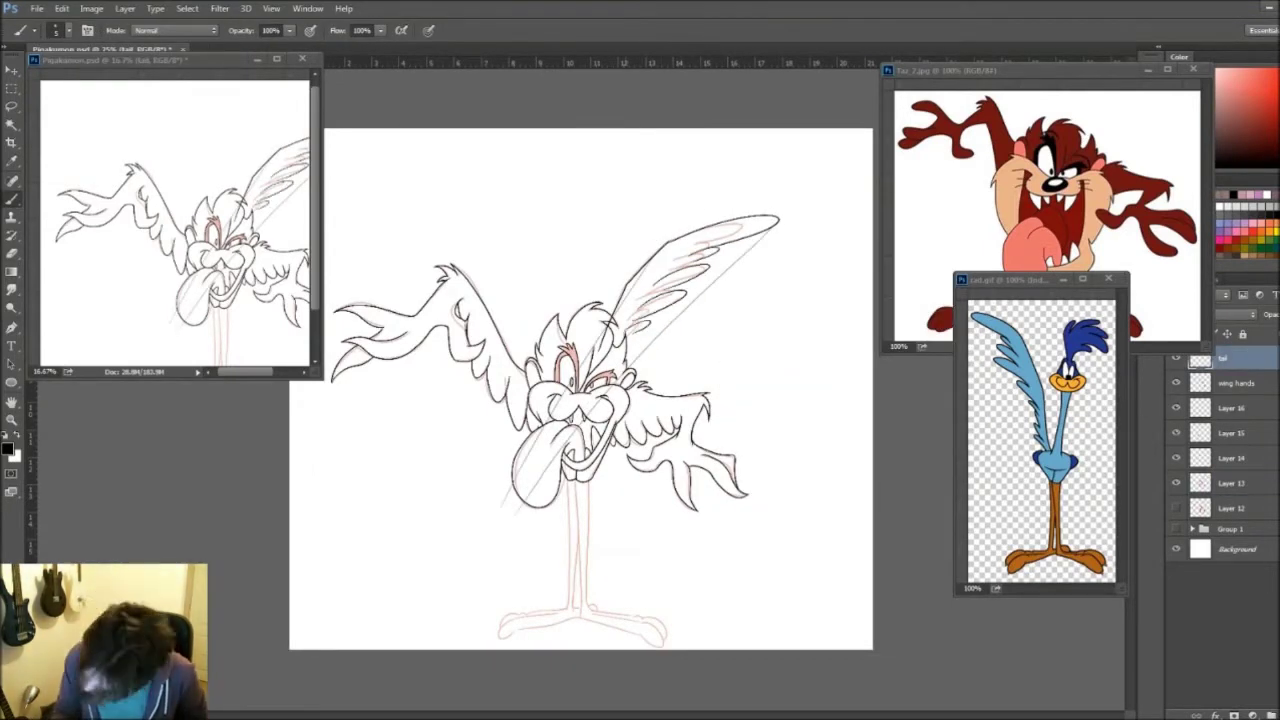
Step: Select the Eraser and pick its brush size
key("e")
scroll(640, 333, "up", 3)
right_click(736, 337)
Step: Zoom in on the legs and add a new Layer 17 for inking them
key("Escape")
key("z")
mouse_move(736, 337)
left_mouse_down()
mouse_move(780, 330)
mouse_move(708, 402)
mouse_move(600, 420)
left_mouse_up()
left_click_drag(600, 560, 660, 600)
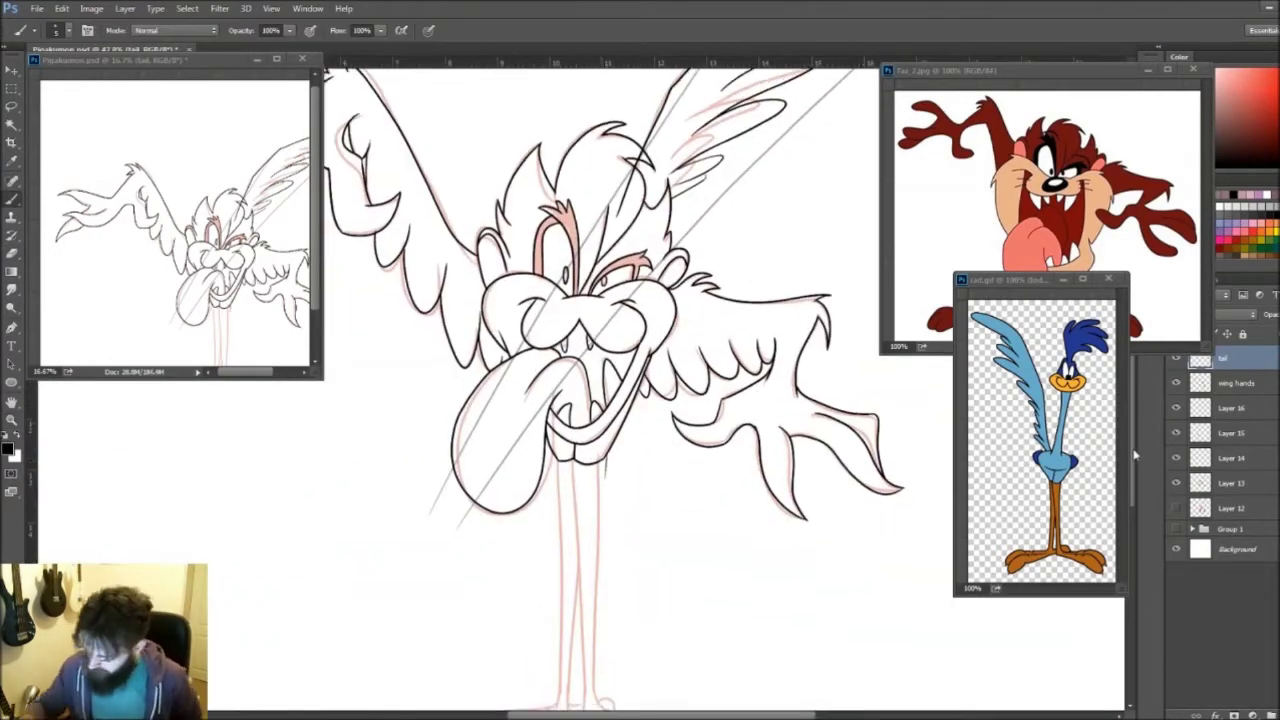
key("b")
key("ctrl+shift+alt+n")
Step: Ink the foot outline and a toe loop, redrawing the loop larger
key("e")
scroll(542, 643, "up", 1)
key("b")
scroll(530, 590, "down", 1)
left_click_drag(522, 544, 765, 628)
left_click_drag(745, 570, 780, 635)
key("ctrl+z")
left_click_drag(706, 566, 578, 527)
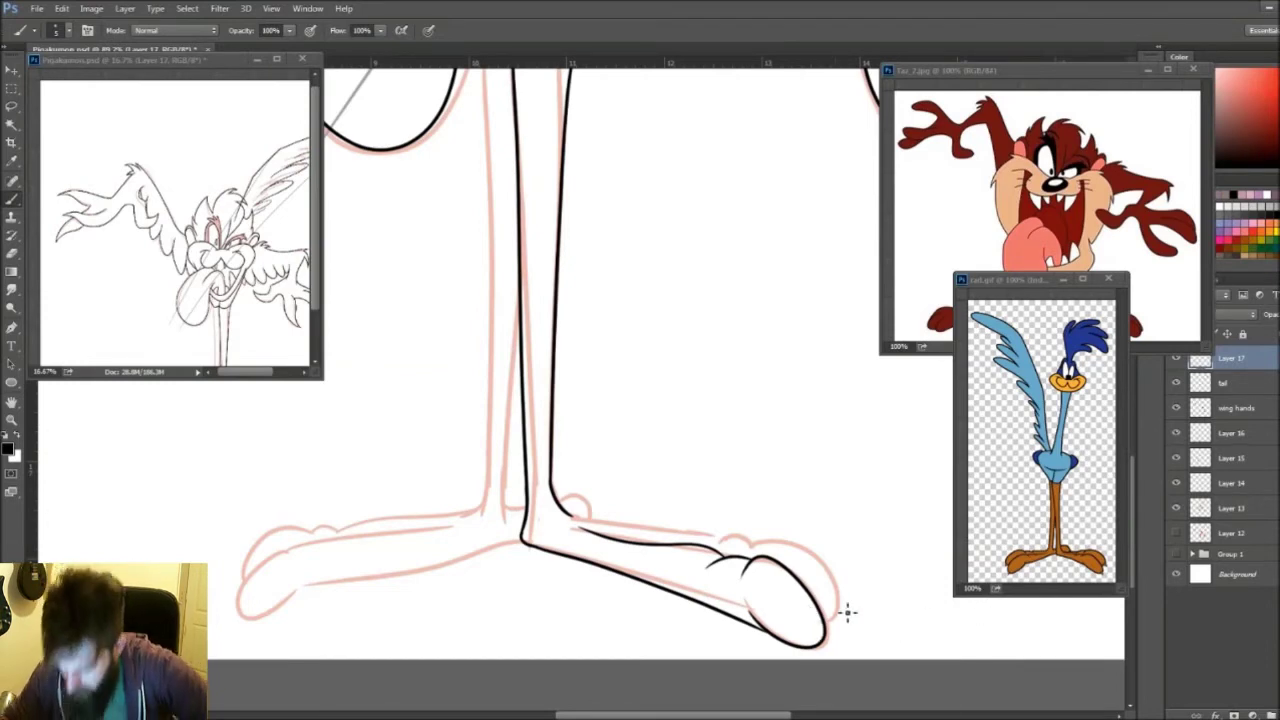
Step: Ink over the toe top, trim overlapping toe lines, and ink the leg's left edge
mouse_move(840, 620)
left_mouse_down()
mouse_move(808, 555)
mouse_move(830, 615)
left_mouse_up()
key("ctrl+z")
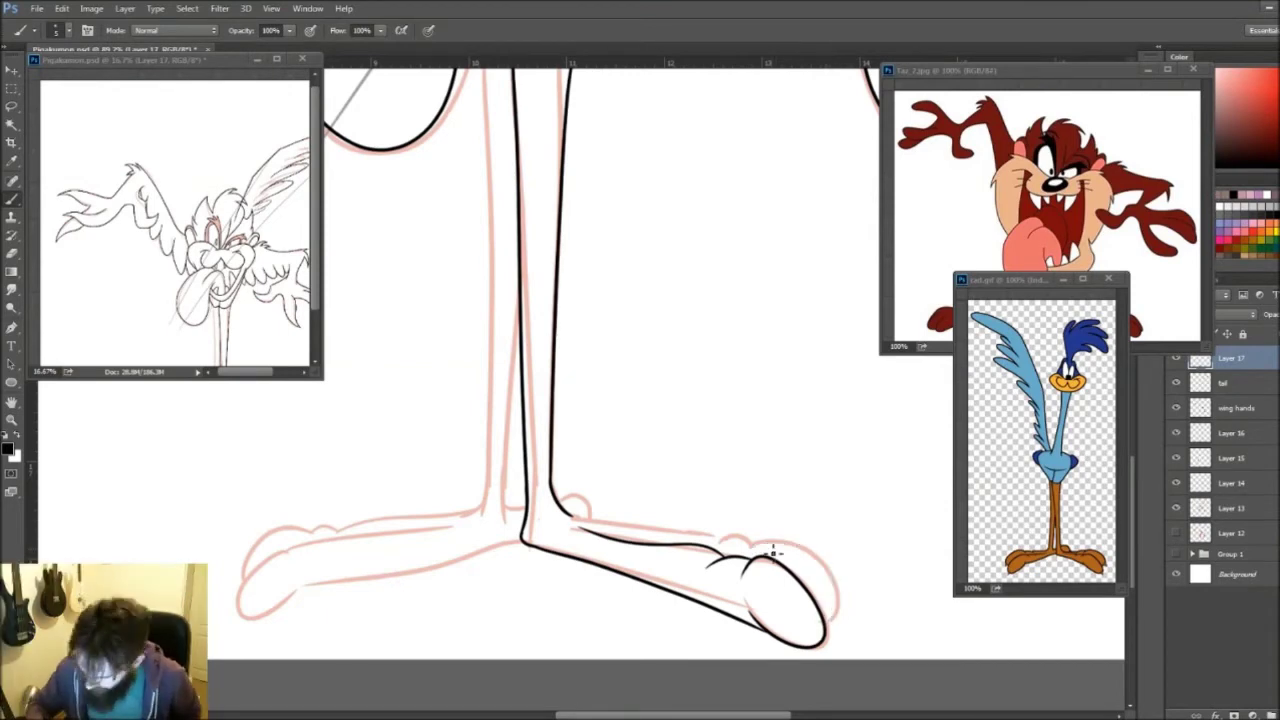
left_click_drag(565, 512, 588, 512)
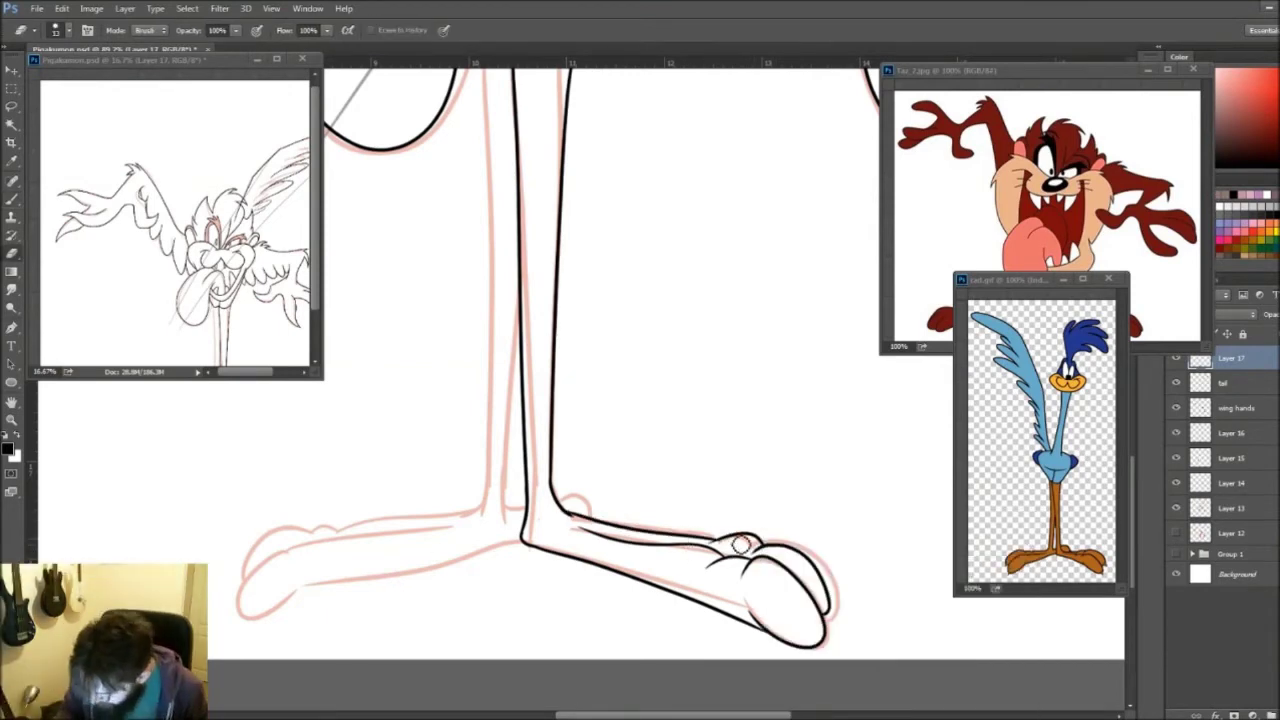
scroll(685, 535, "down", 1)
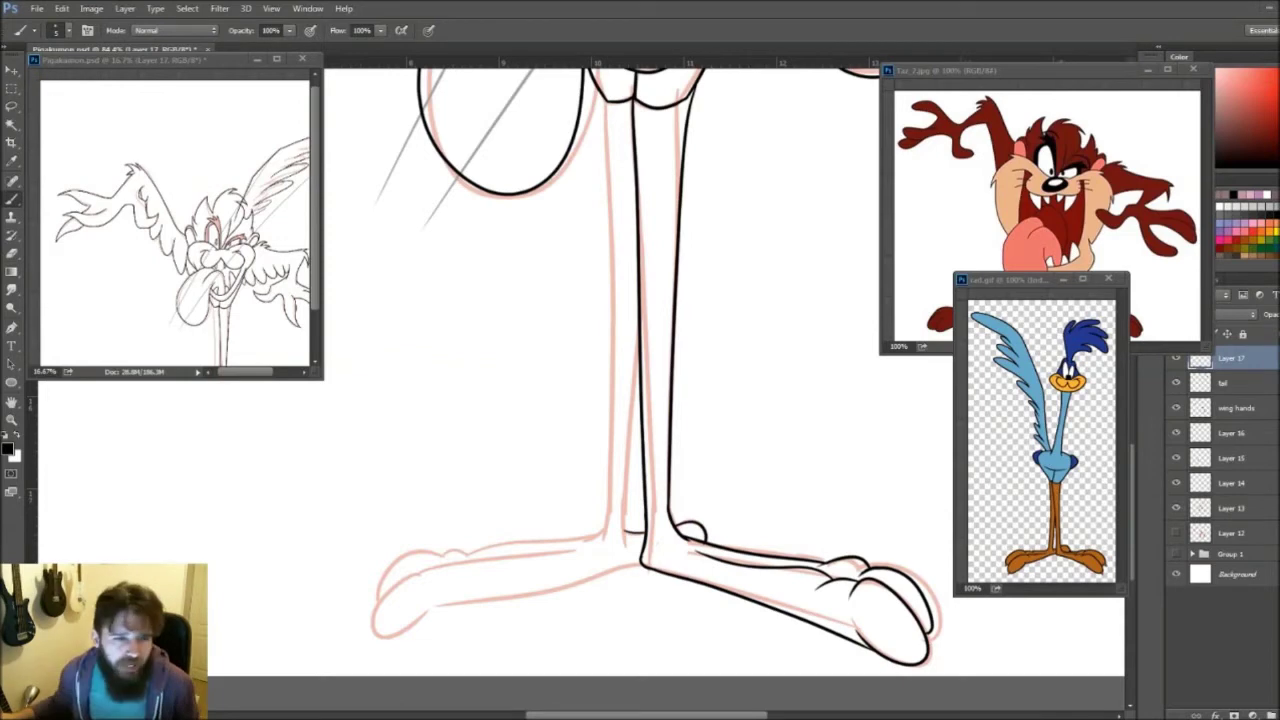
left_click_drag(640, 320, 622, 564)
scroll(620, 560, "up", 1)
left_click_drag(592, 677, 649, 611)
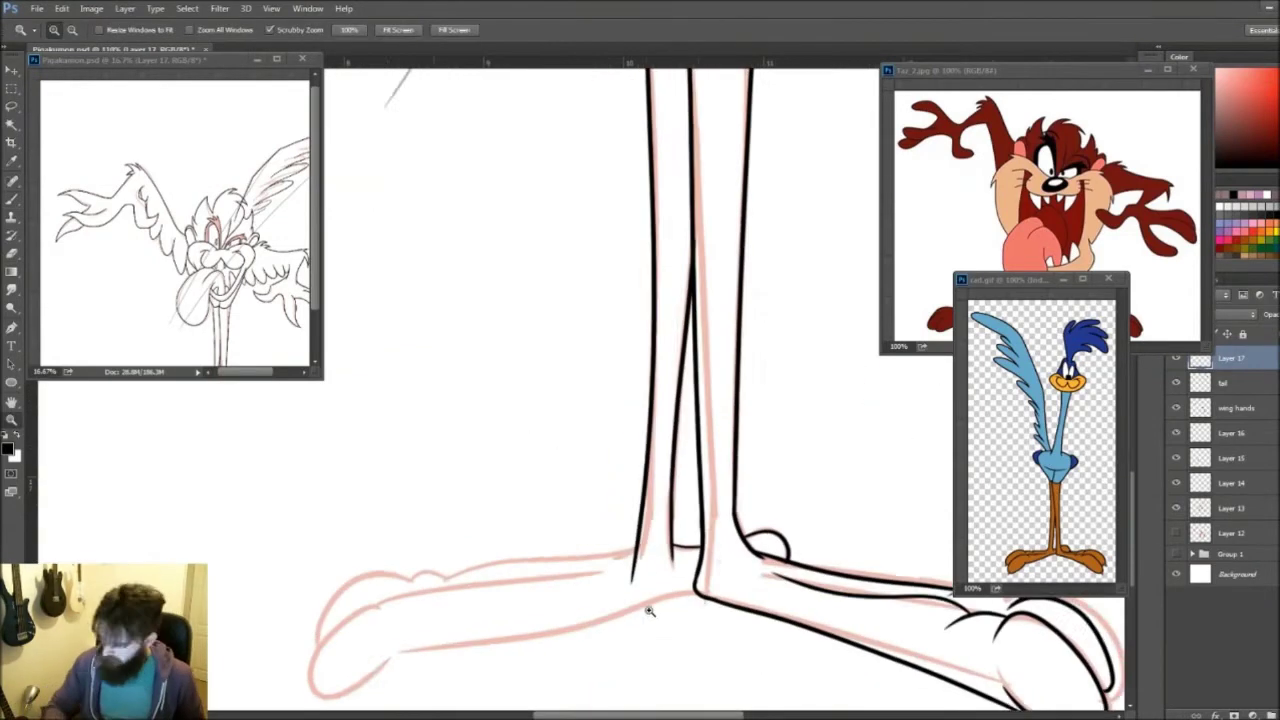
Step: Re-ink the toe with a rounded outline and ink the foot's underside
left_click_drag(640, 548, 308, 655)
scroll(310, 655, "down", 2)
key("b")
mouse_move(315, 582)
left_mouse_down()
mouse_move(400, 543)
mouse_move(414, 514)
mouse_move(581, 500)
left_mouse_up()
key("ctrl+z")
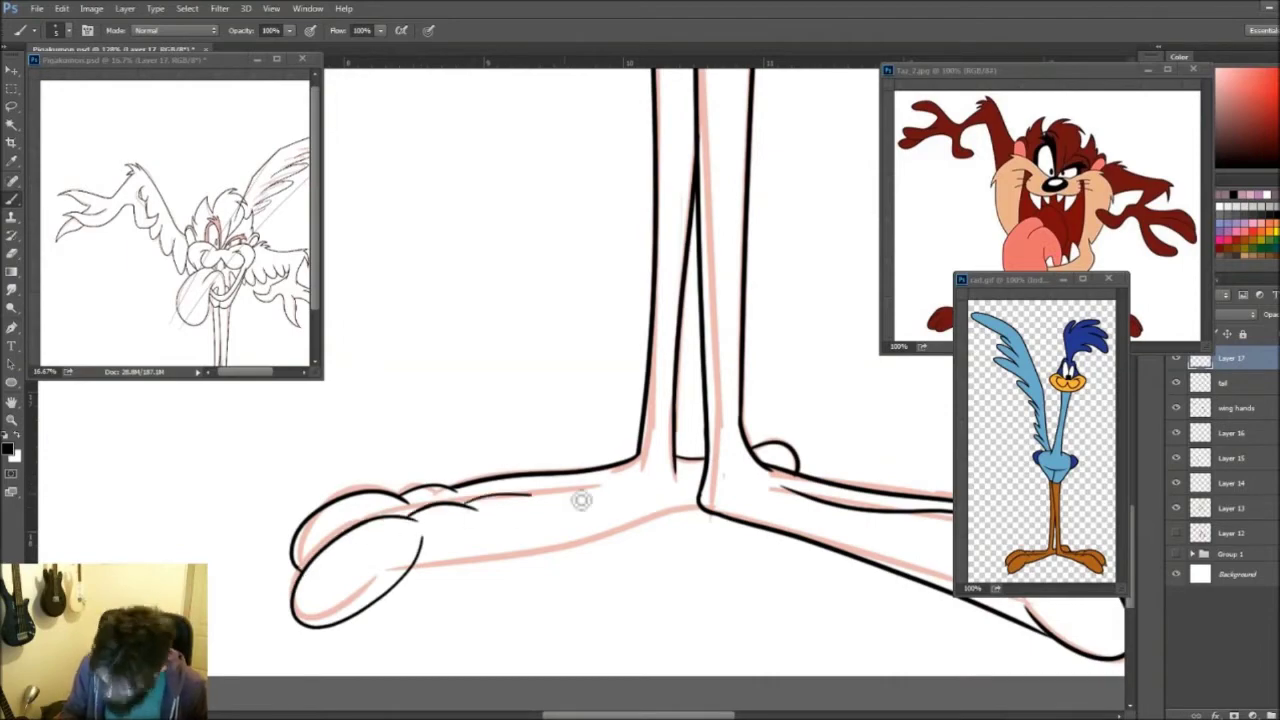
left_click_drag(446, 571, 700, 505)
Step: Fit the whole drawing on screen to review the inked legs and feet
key("z")
scroll(1133, 545, "right", 4)
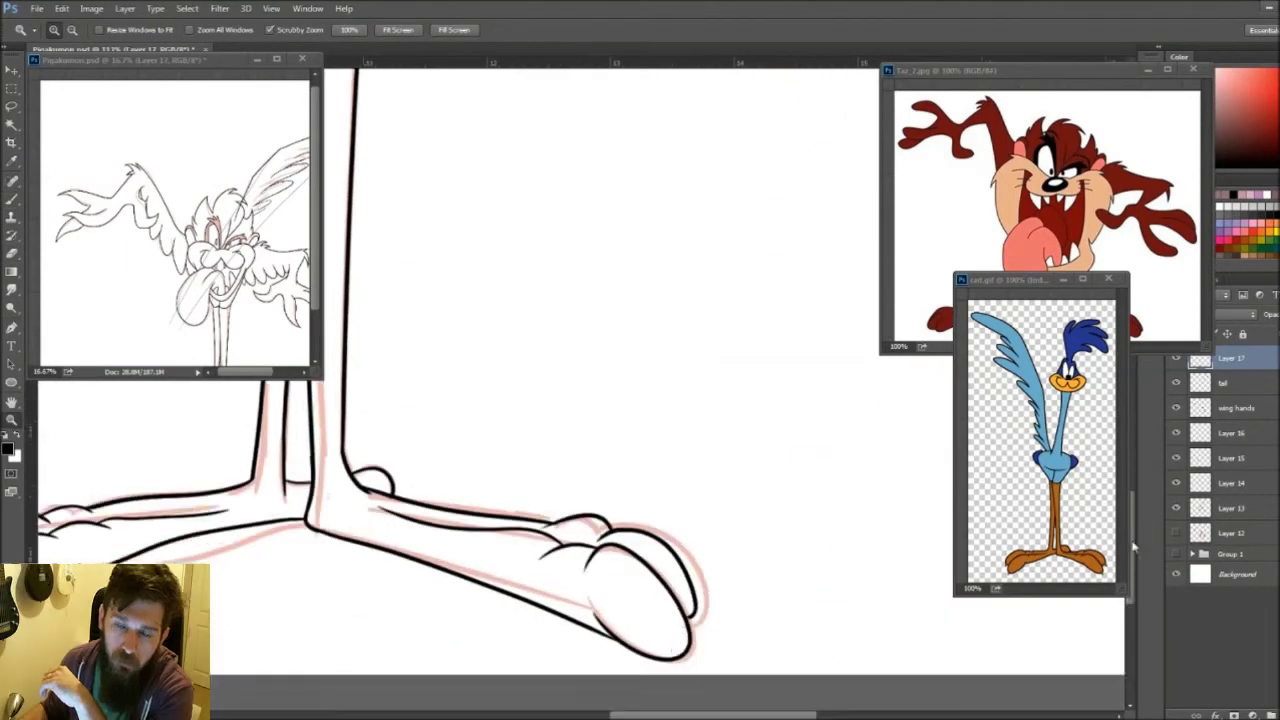
scroll(1133, 545, "down", 1)
key("b")
scroll(463, 567, "left", 4)
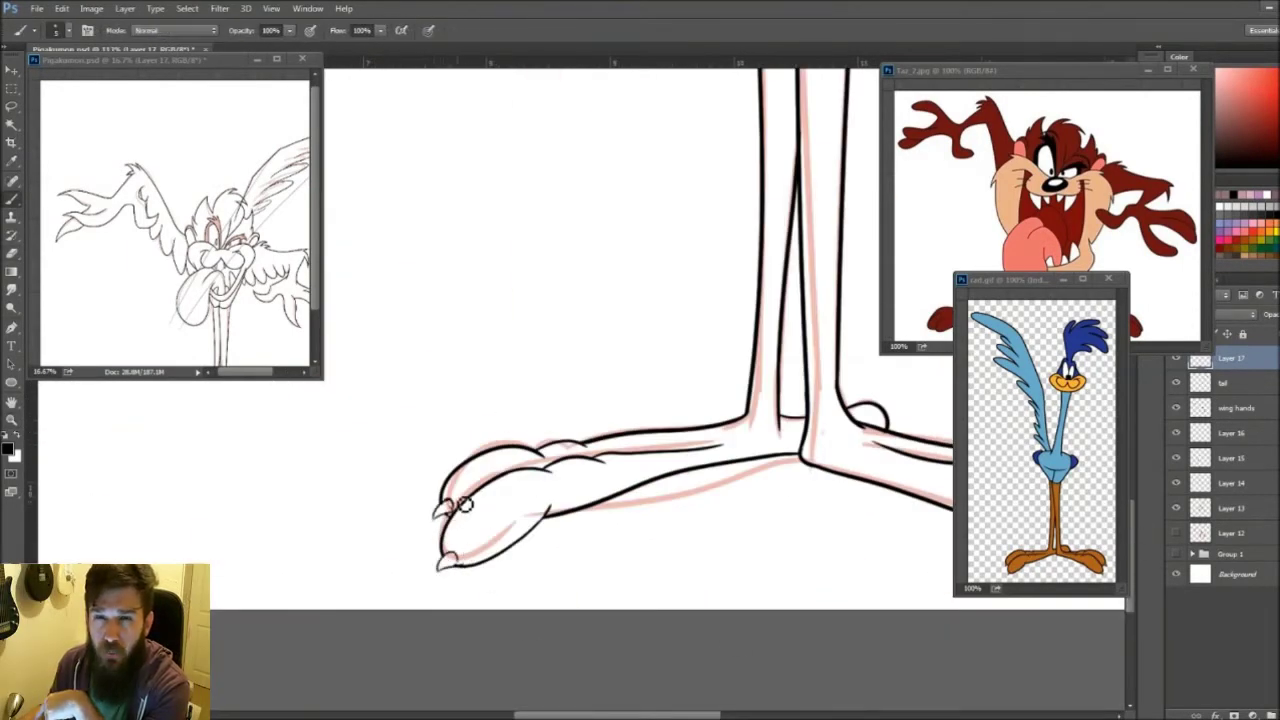
key("ctrl+0")
scroll(567, 376, "up", 5)
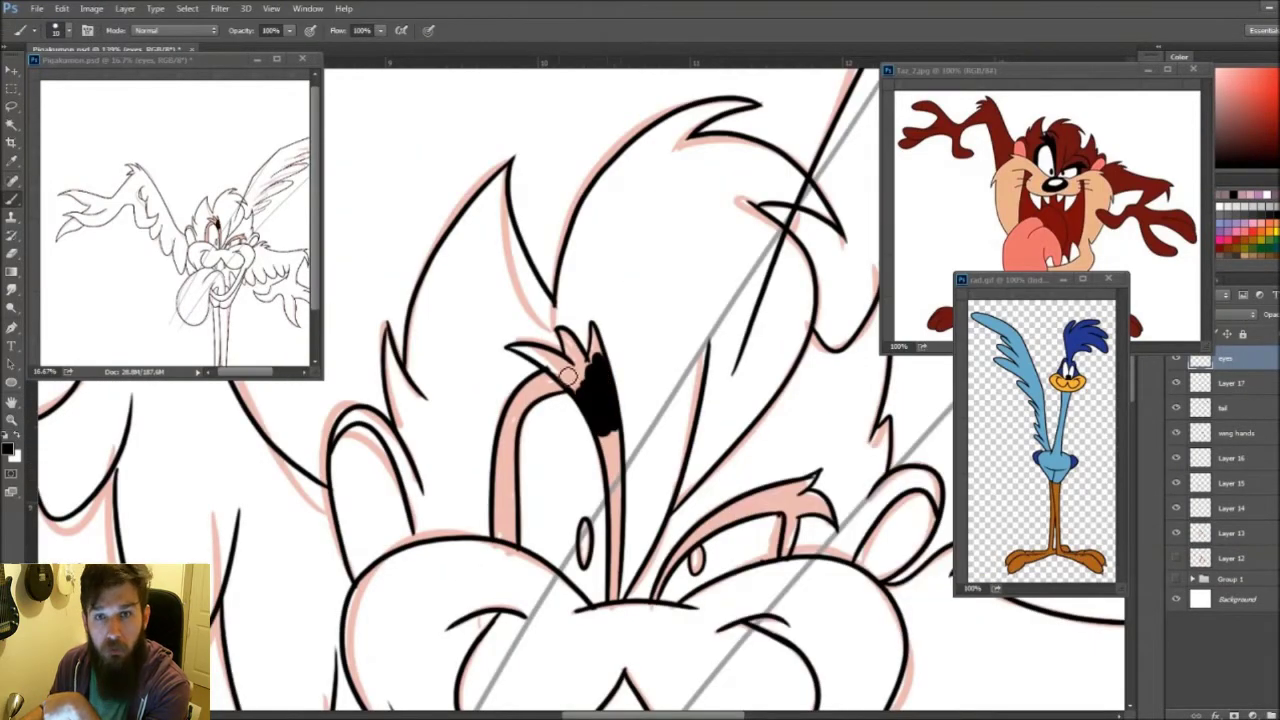
Step: Fill the pupil black and ink the eyelashes and a lower-lid line
left_click_drag(600, 430, 620, 610)
left_click_drag(505, 550, 560, 371)
left_click_drag(592, 325, 582, 375)
left_click_drag(507, 346, 565, 370)
mouse_move(655, 595)
left_mouse_down()
mouse_move(745, 505)
mouse_move(815, 480)
mouse_move(825, 550)
left_mouse_up()
Step: Hide the pink sketch layer, resize the brush, and paint two colour swatches above the drawing
key("z")
key("ctrl+0")
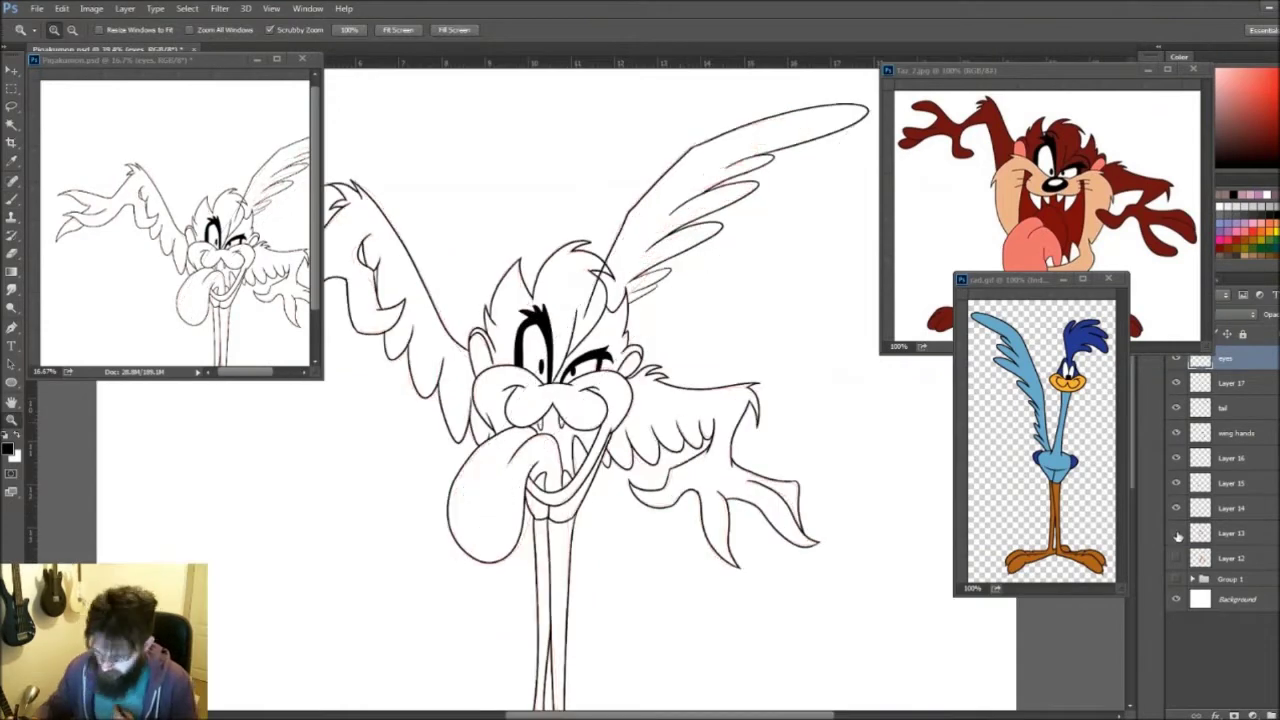
left_click(1176, 533)
key("b")
right_click(620, 304)
key("Escape")
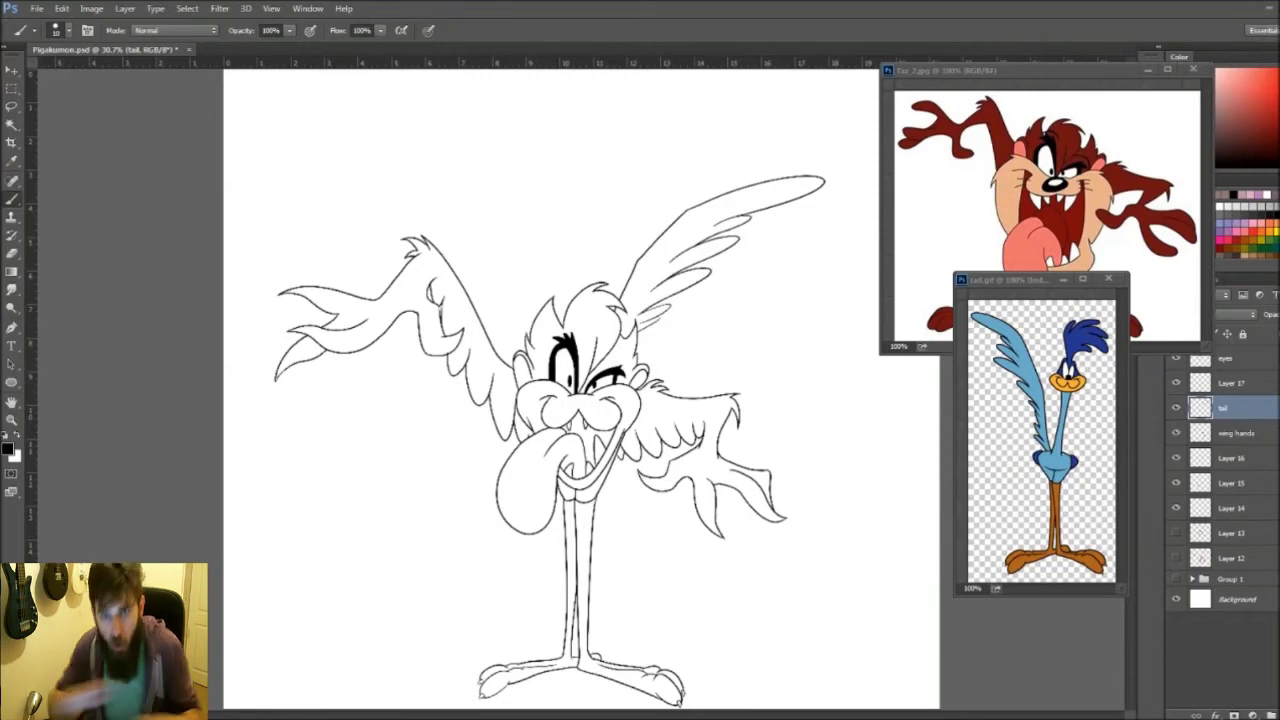
left_click(620, 145)
left_click(680, 130)
Step: Paint four more colour swatches, completing the six-colour palette
left_click(590, 103)
left_click(660, 88)
left_click(538, 150)
left_click(735, 105)
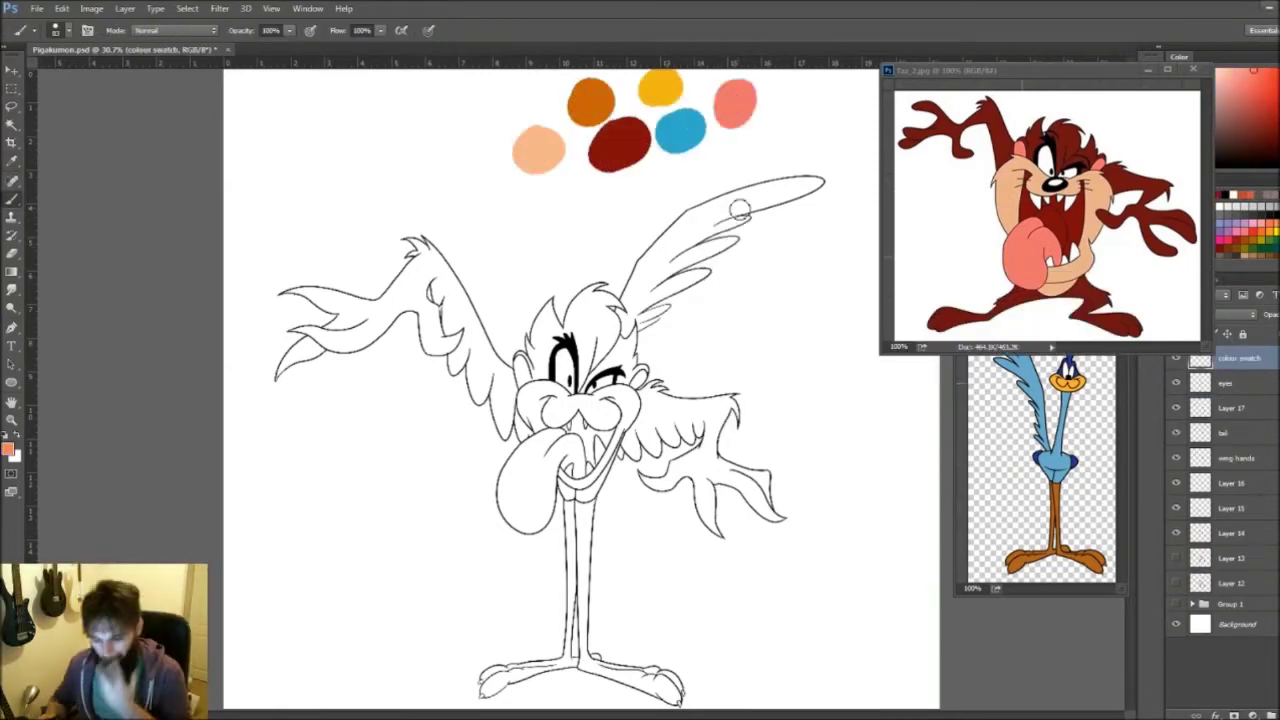
scroll(568, 431, "up", 5)
Step: On Layer 15, fill the tongue with pink
left_click(1230, 508)
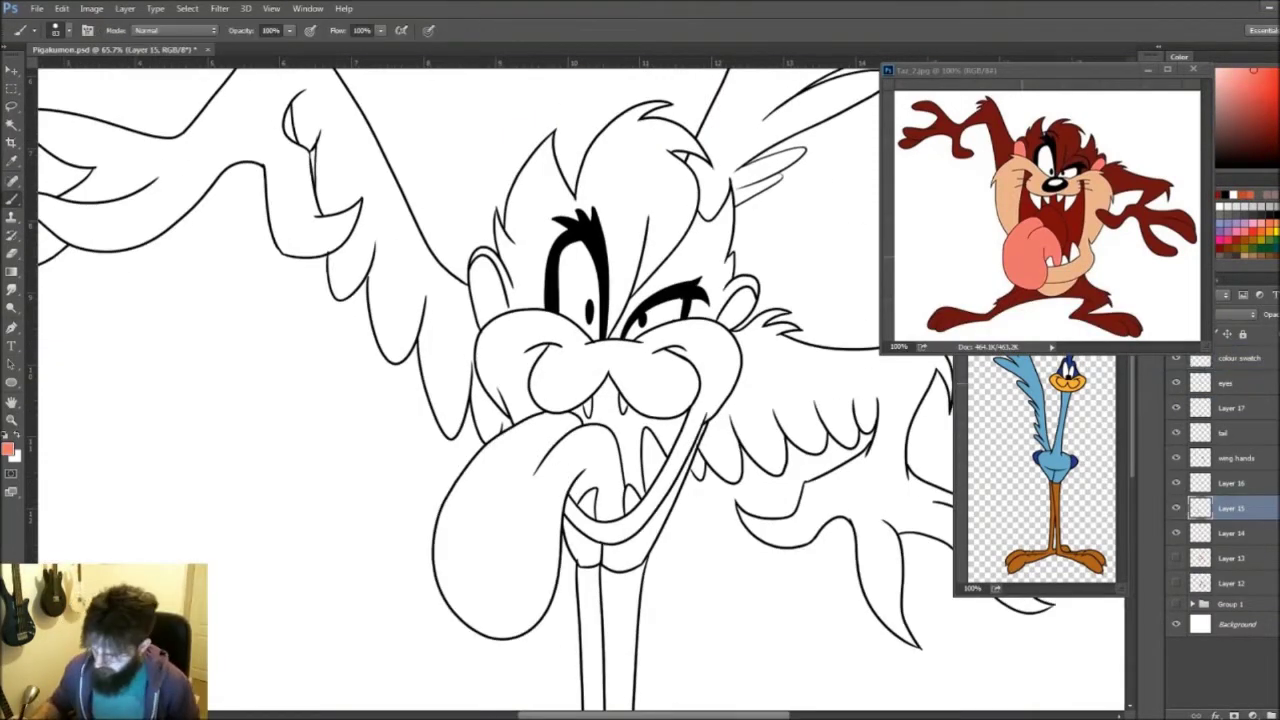
scroll(571, 502, "up", 5)
left_click_drag(460, 400, 571, 434)
right_click(606, 386)
mouse_move(606, 386)
left_mouse_down()
mouse_move(614, 514)
mouse_move(563, 586)
left_mouse_up()
left_click_drag(570, 400, 480, 530)
left_click_drag(474, 378, 414, 517)
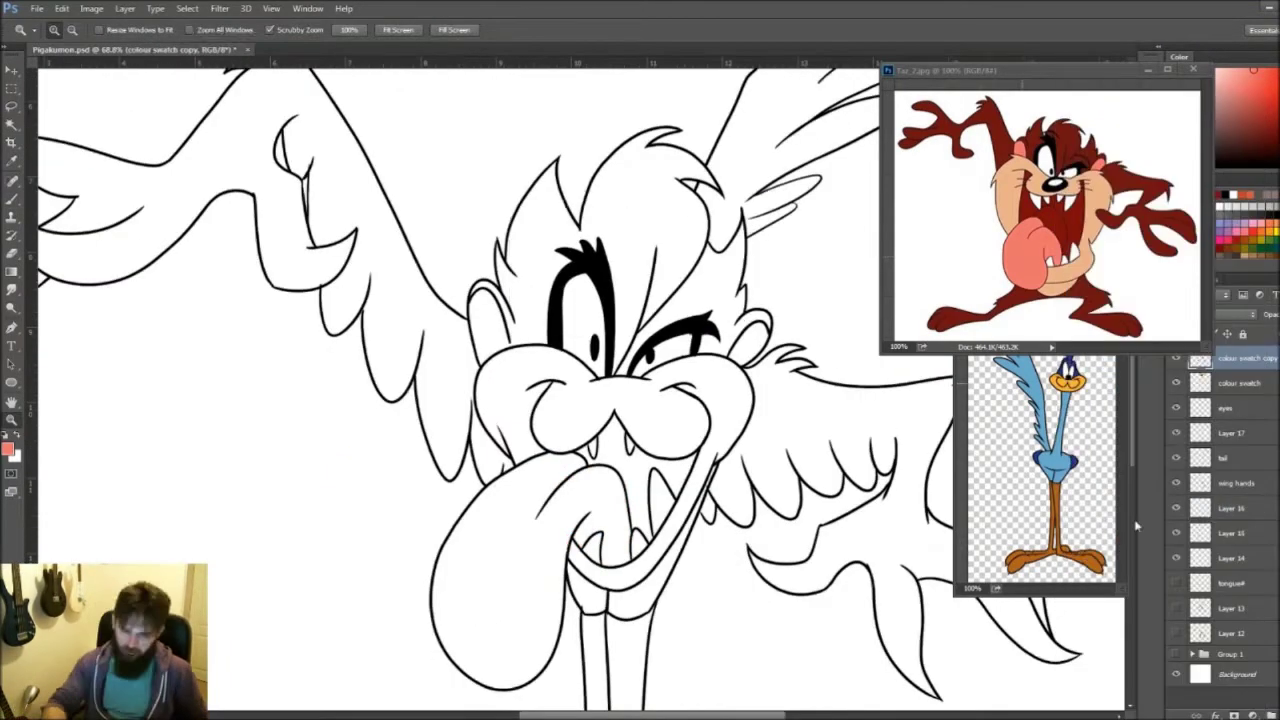
Step: Paint the yellow beak along the mouth
key("w")
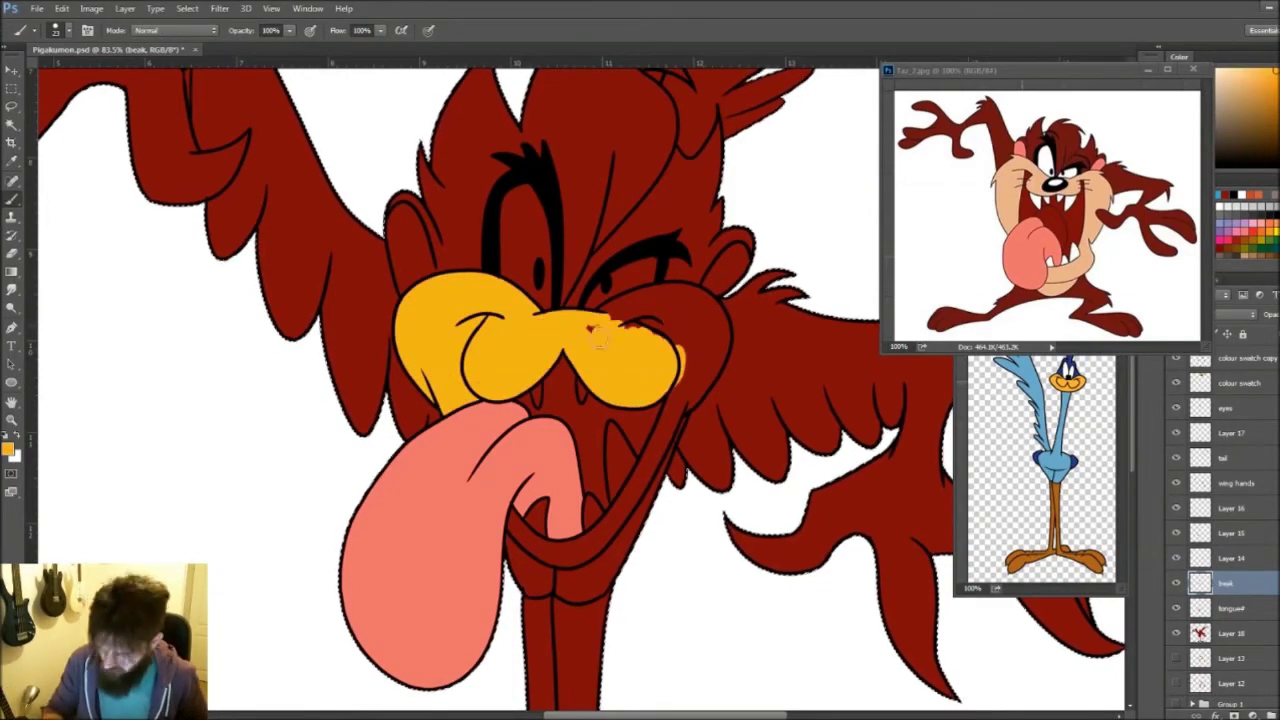
left_click_drag(672, 318, 610, 567)
key("e")
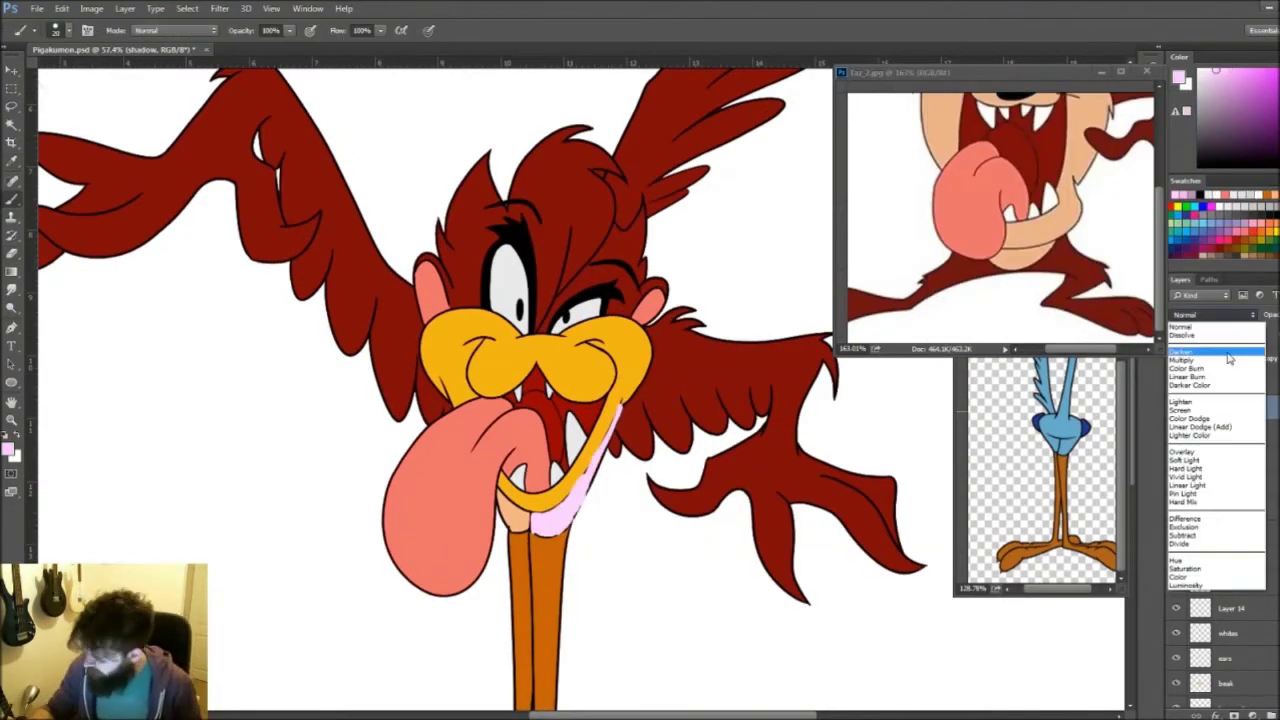
Step: Set the shadow layer to Multiply blending and adjust its hue and saturation
left_click(1228, 359)
key("ctrl+u")
key("Return")
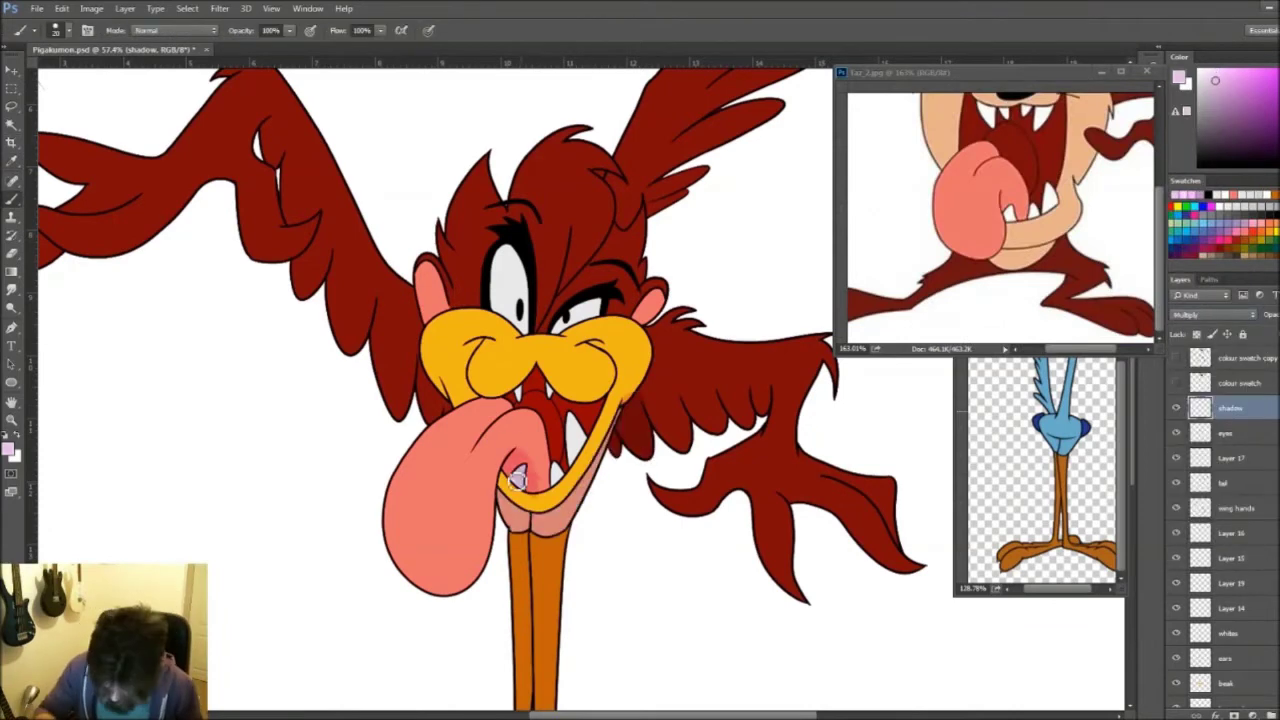
key("e")
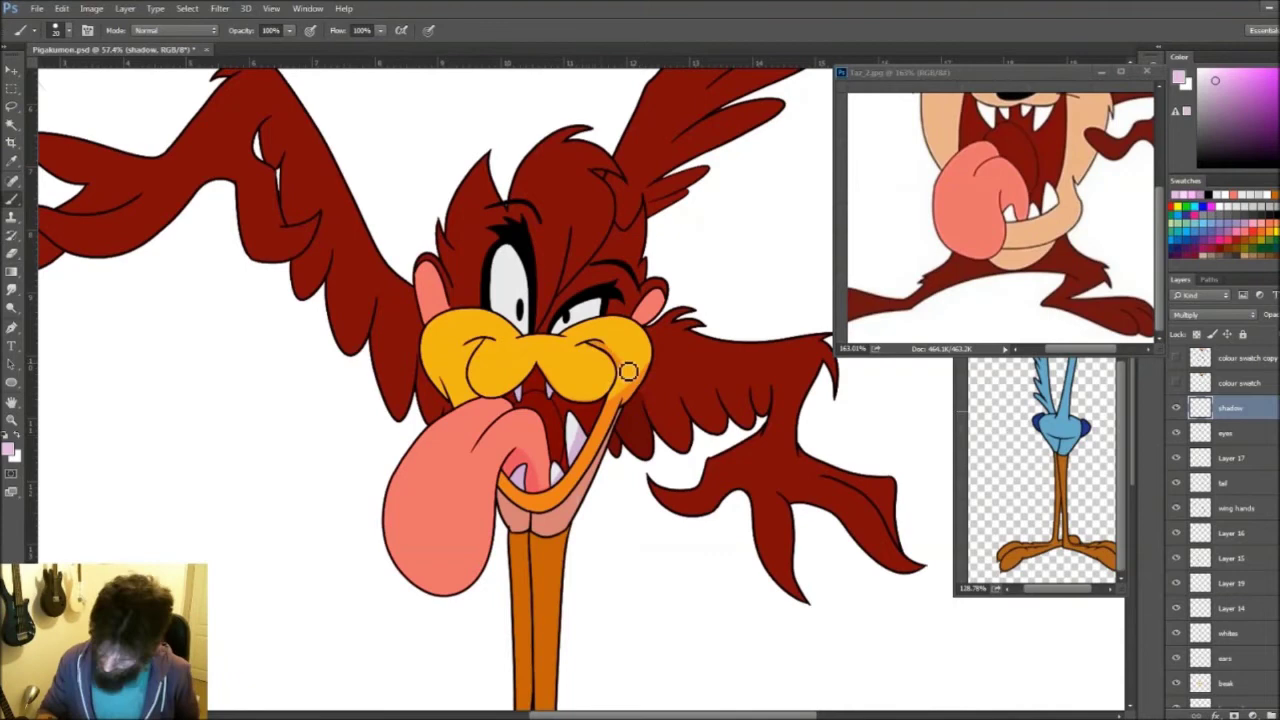
key("b")
Step: Choose a shading brush size and paint darker shadows on the wings, erasing stray shading
right_click(578, 358)
key("Escape")
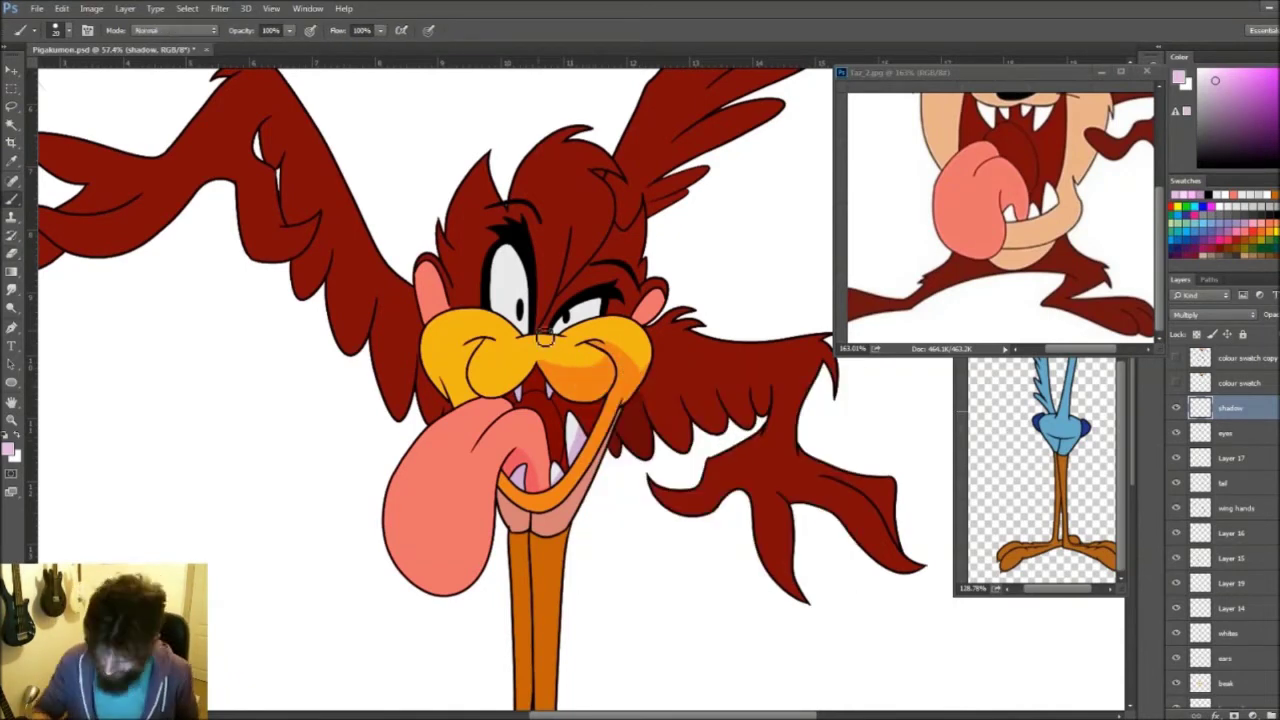
key("e")
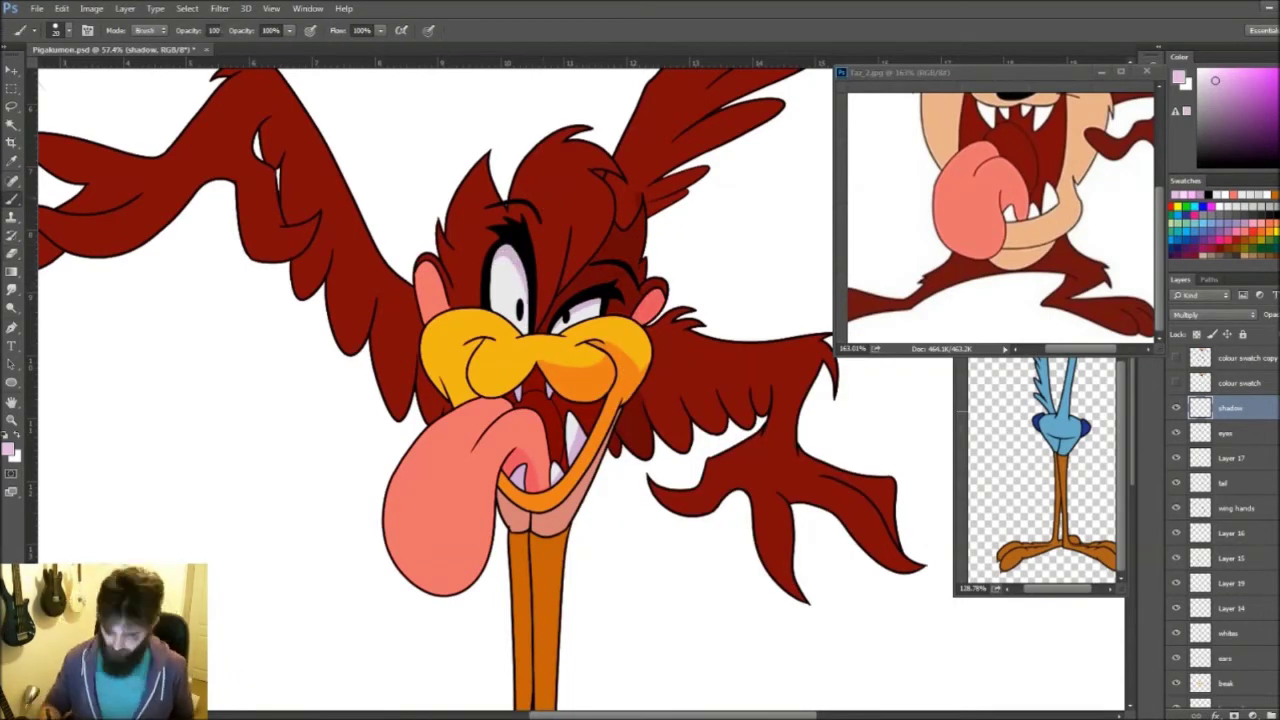
key("b")
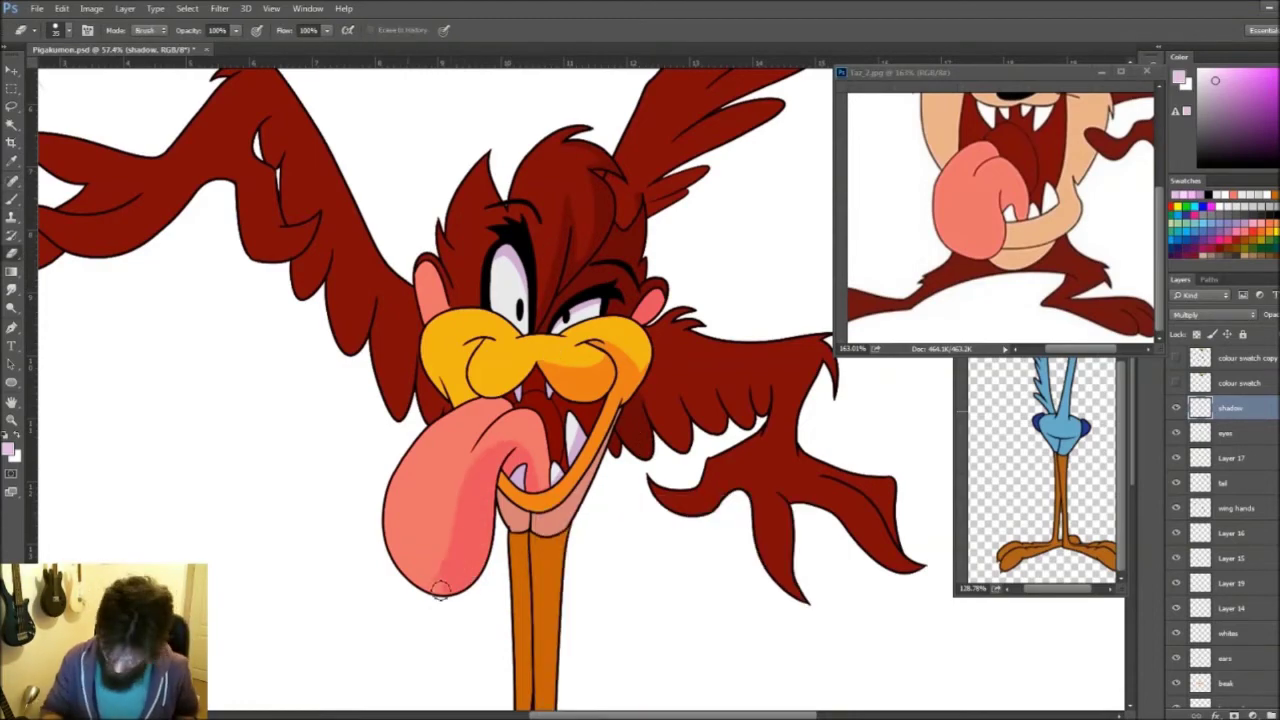
scroll(480, 600, "down", 2)
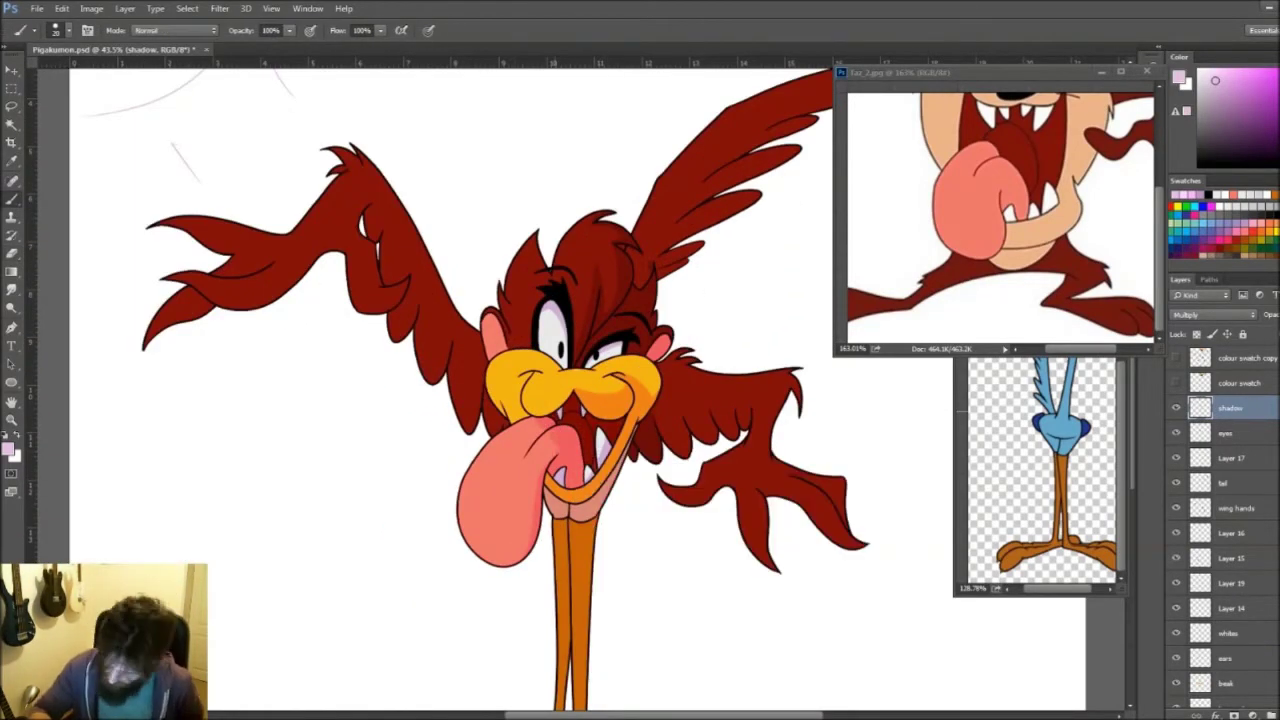
scroll(709, 314, "down", 2)
scroll(502, 385, "up", 3)
key("e")
scroll(665, 428, "down", 2)
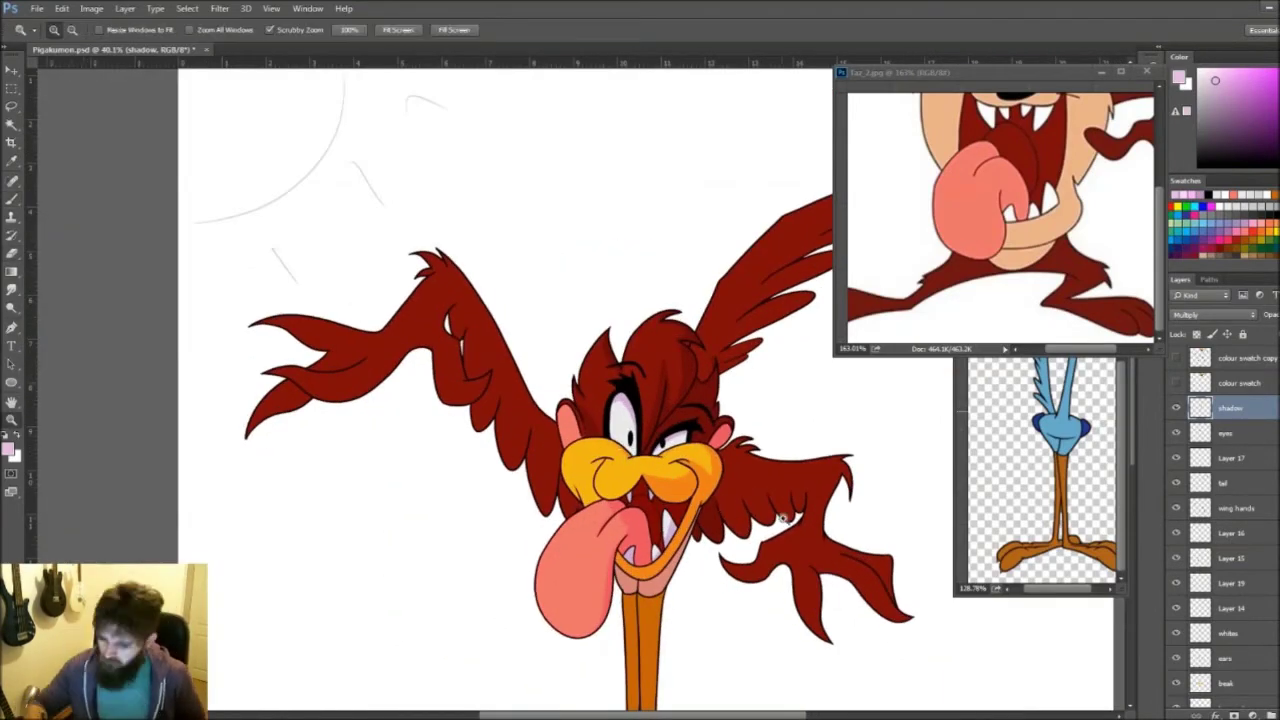
left_click_drag(730, 665, 617, 580)
scroll(600, 600, "up", 1)
scroll(670, 630, "down", 2)
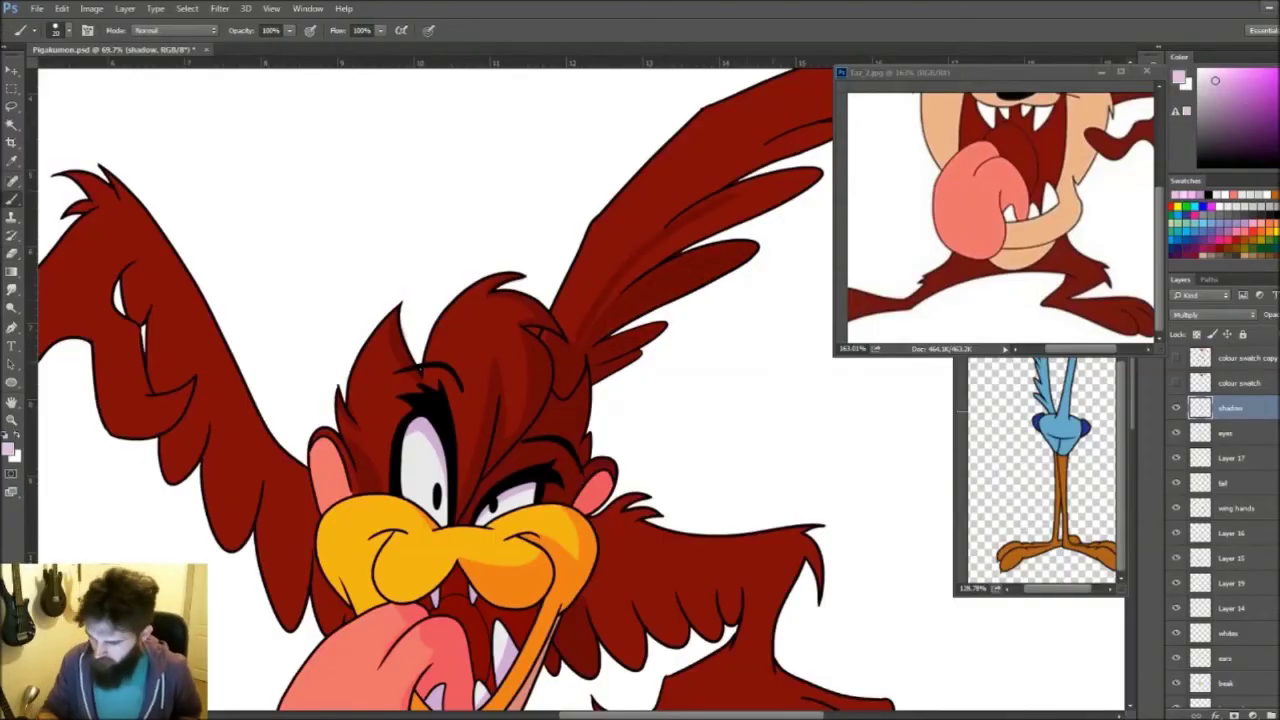
scroll(760, 250, "down", 3)
scroll(757, 255, "up", 4)
Step: Zoom in and shade the head fur, erasing overspill and picking a different brush size
key("z")
scroll(731, 243, "down", 3)
scroll(709, 343, "up", 2)
scroll(686, 234, "up", 1)
key("e")
key("b")
scroll(683, 300, "up", 1)
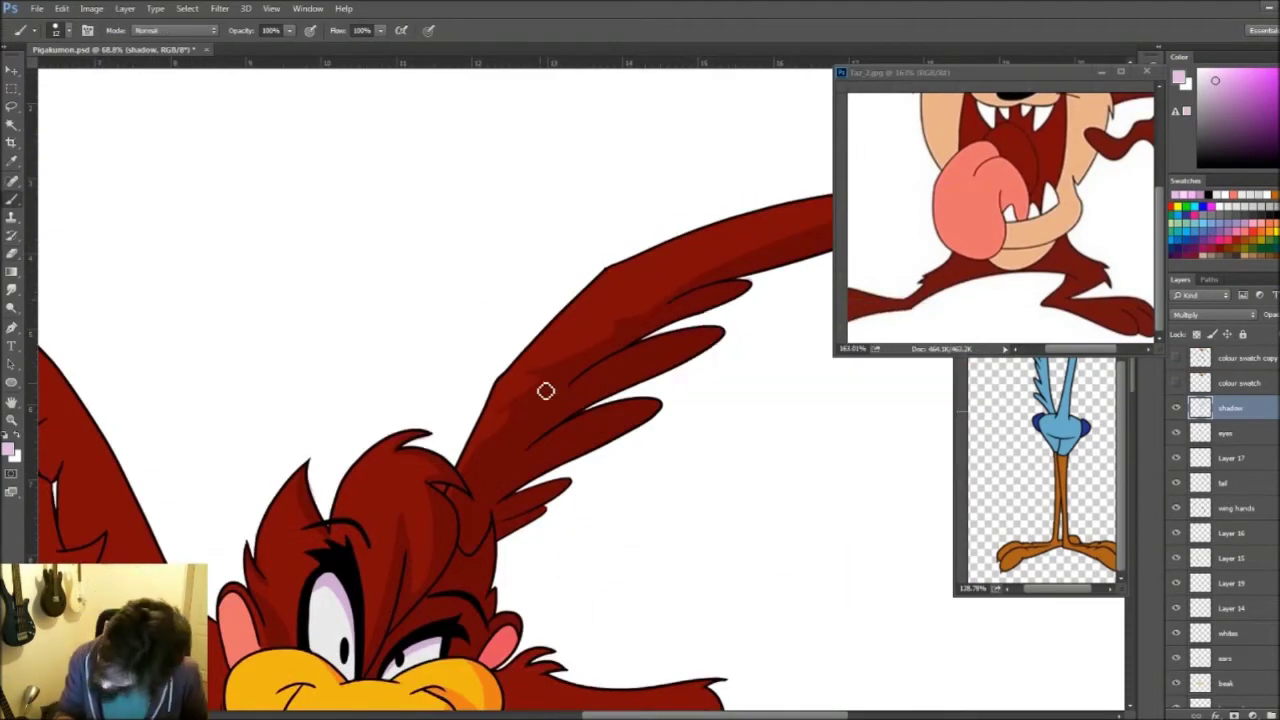
scroll(599, 517, "up", 1)
key("b")
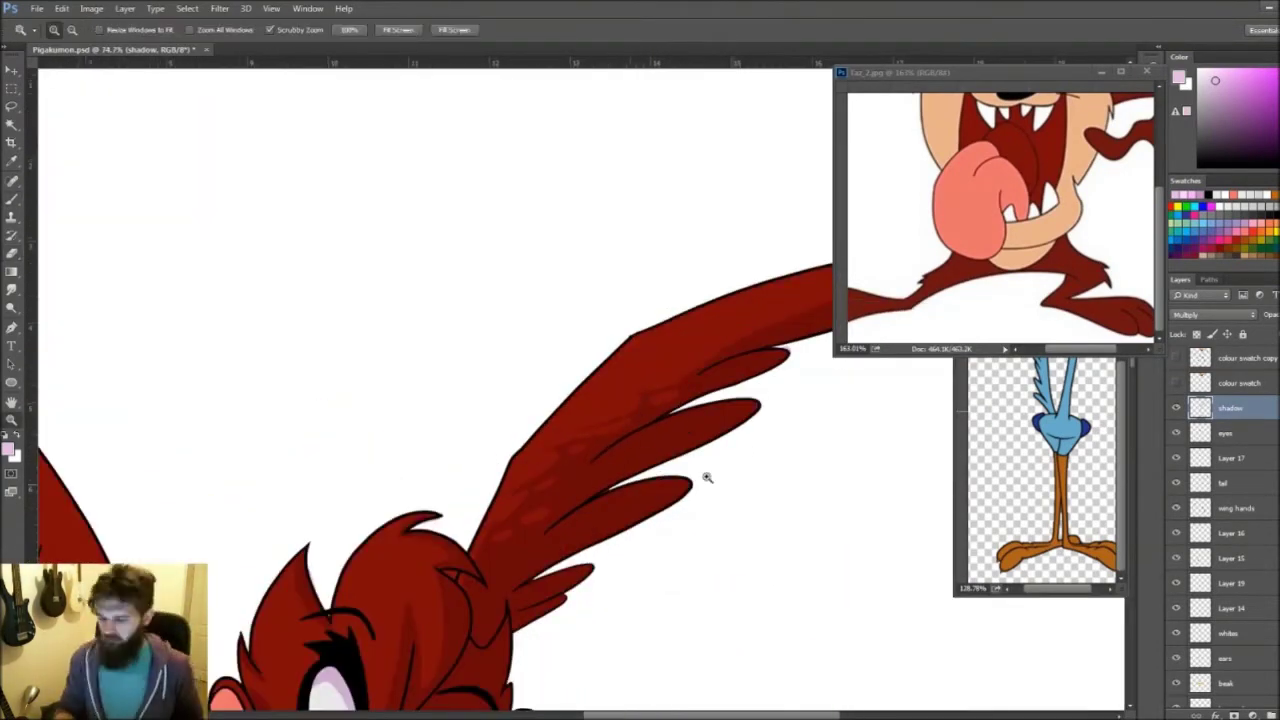
scroll(703, 477, "down", 1)
scroll(700, 500, "down", 2)
scroll(646, 437, "up", 2)
right_click(646, 437)
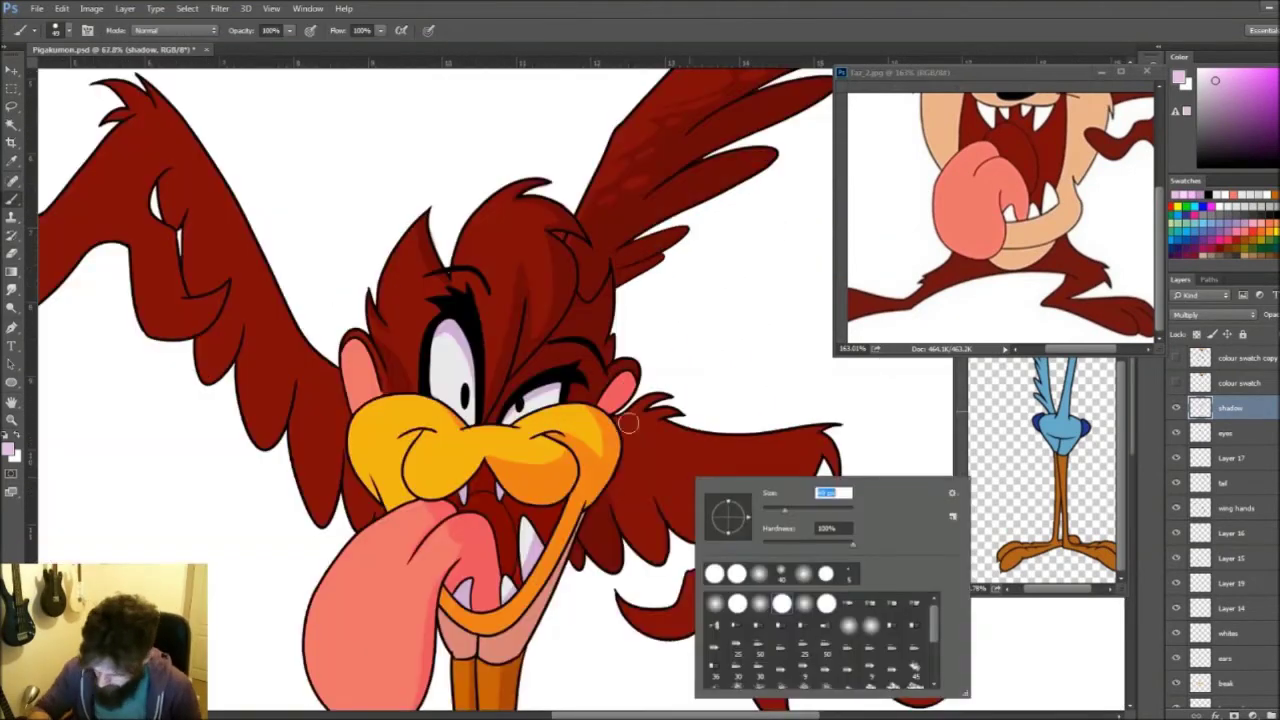
key("Escape")
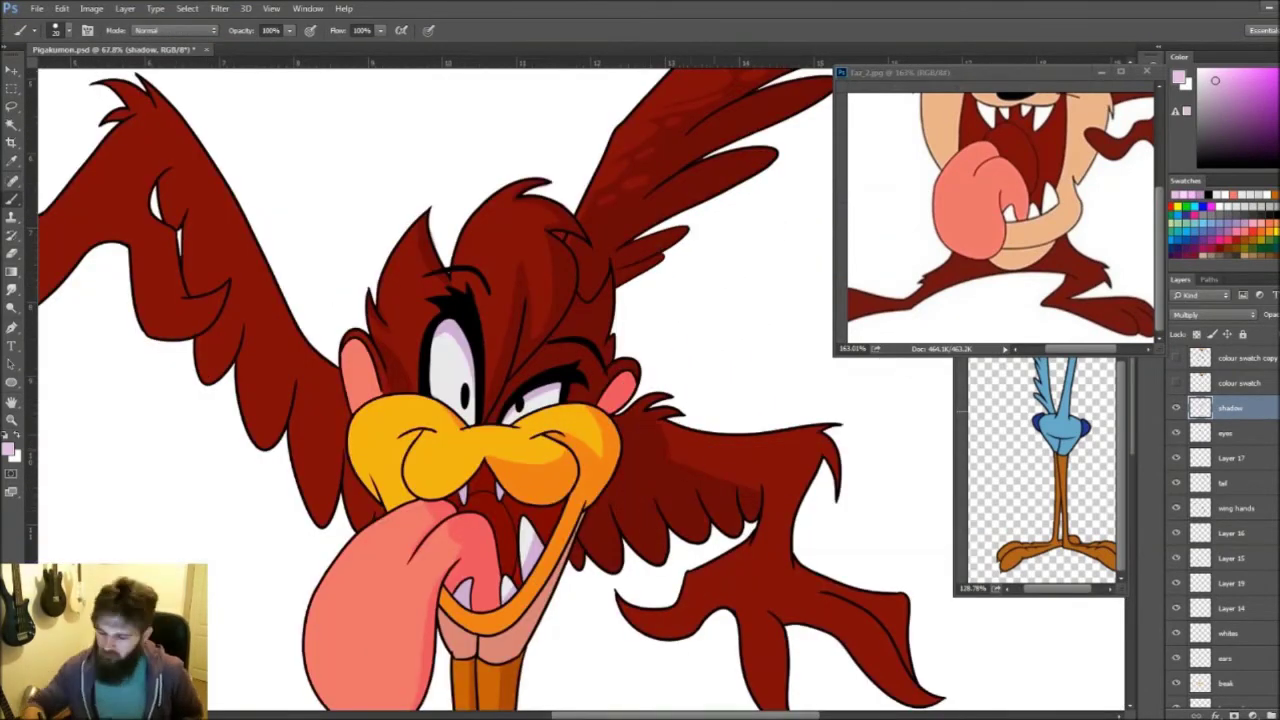
Step: Continue shading the fur, alternating brush and eraser to clean the shadow edges
scroll(794, 443, "down", 2)
key("z")
scroll(737, 434, "up", 1)
scroll(867, 560, "down", 1)
key("b")
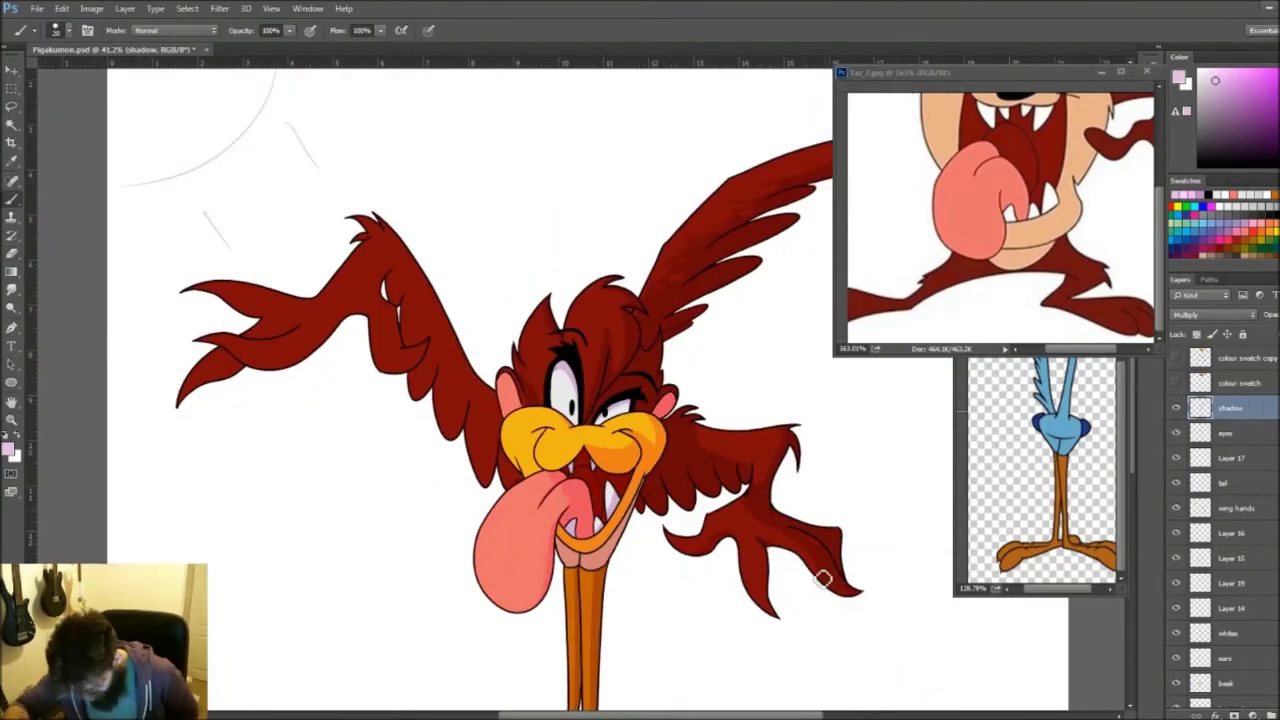
scroll(778, 616, "up", 2)
key("e")
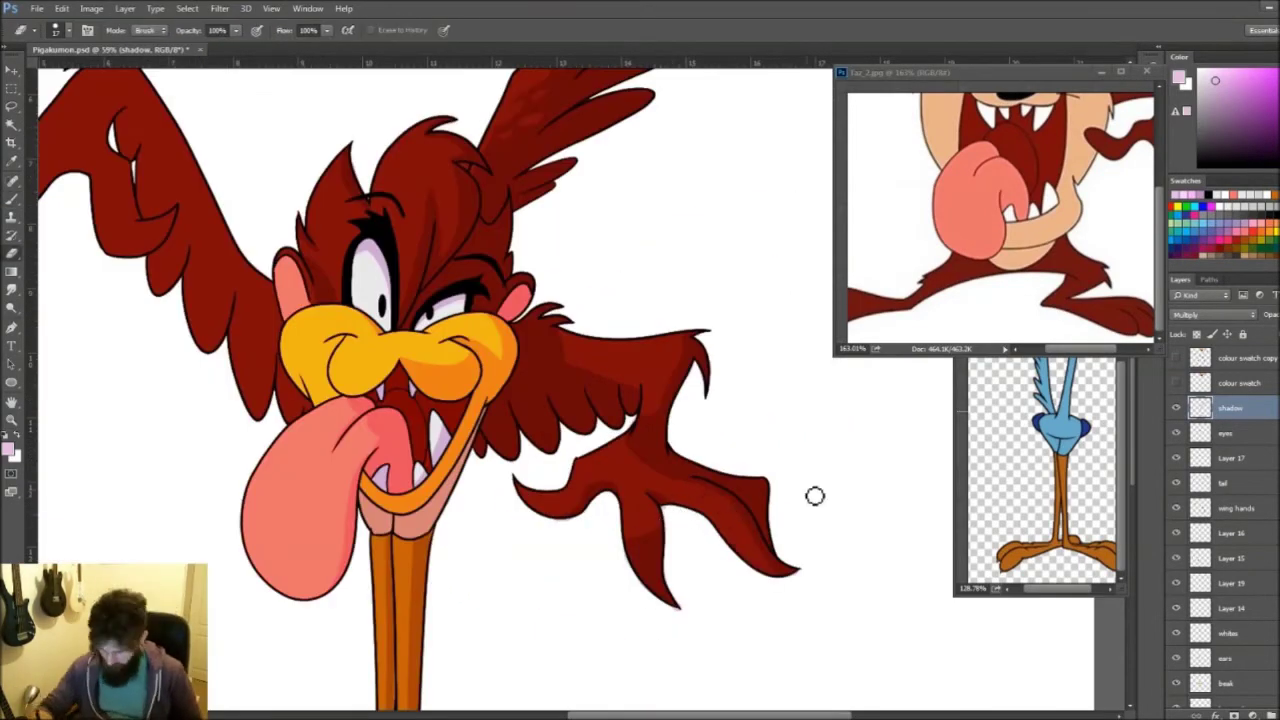
scroll(737, 534, "down", 1)
scroll(571, 551, "down", 3)
scroll(684, 444, "up", 3)
scroll(684, 444, "down", 3)
scroll(506, 492, "up", 3)
key("b")
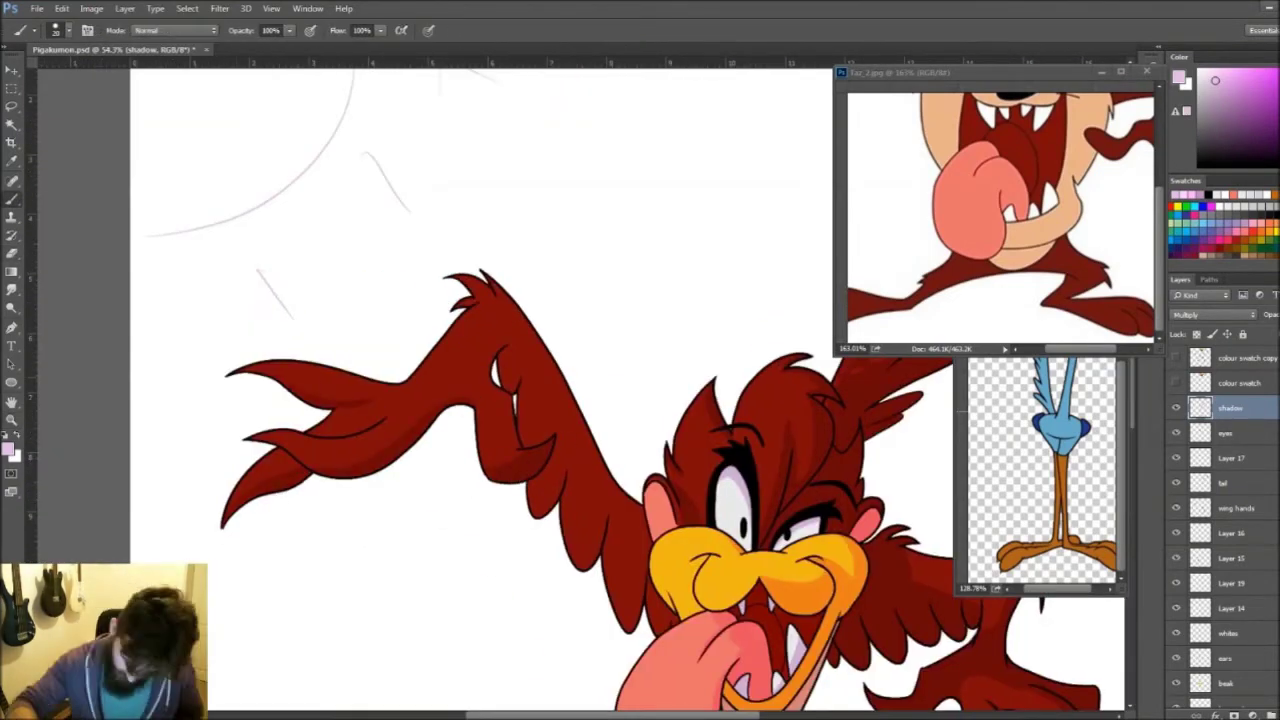
Step: Add darker shadow to the wing, beak and tongue, zooming out to check the head
key("b")
key("z")
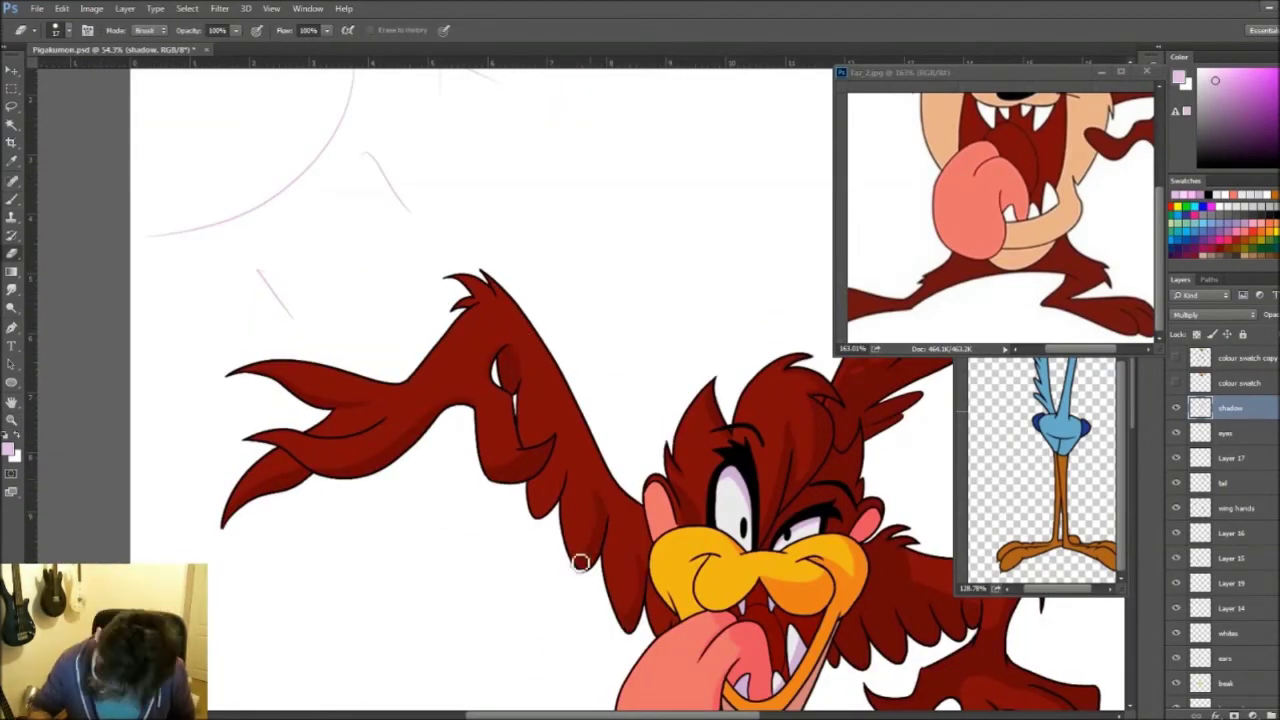
scroll(626, 474, "down", 1)
scroll(605, 457, "down", 1)
scroll(604, 455, "up", 3)
key("b")
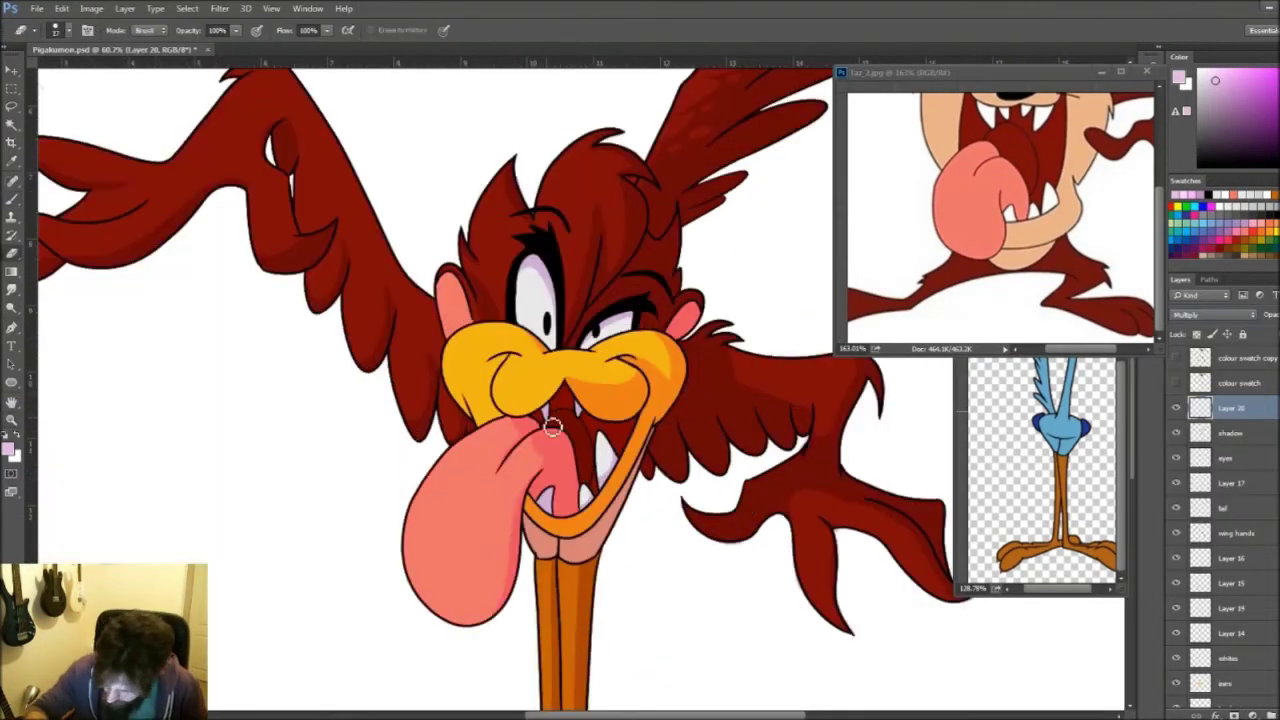
key("z")
scroll(566, 468, "down", 1)
scroll(566, 468, "down", 1)
key("b")
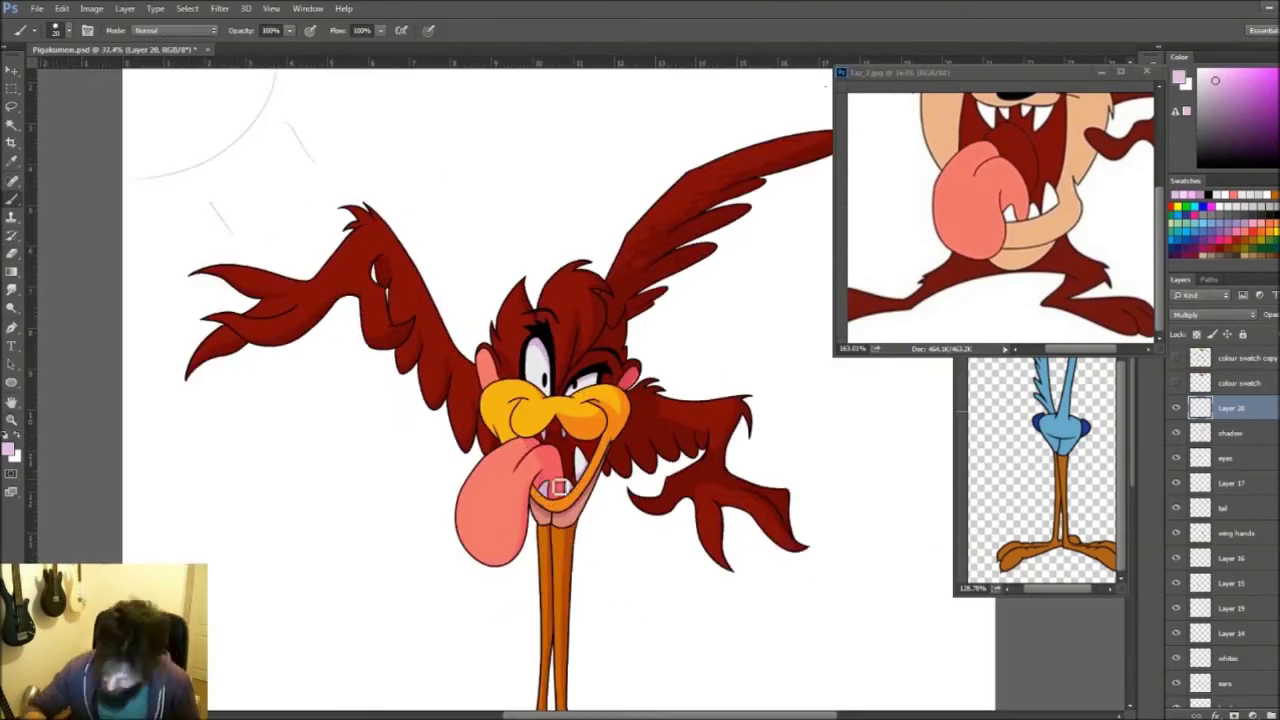
scroll(541, 496, "up", 2)
key("b")
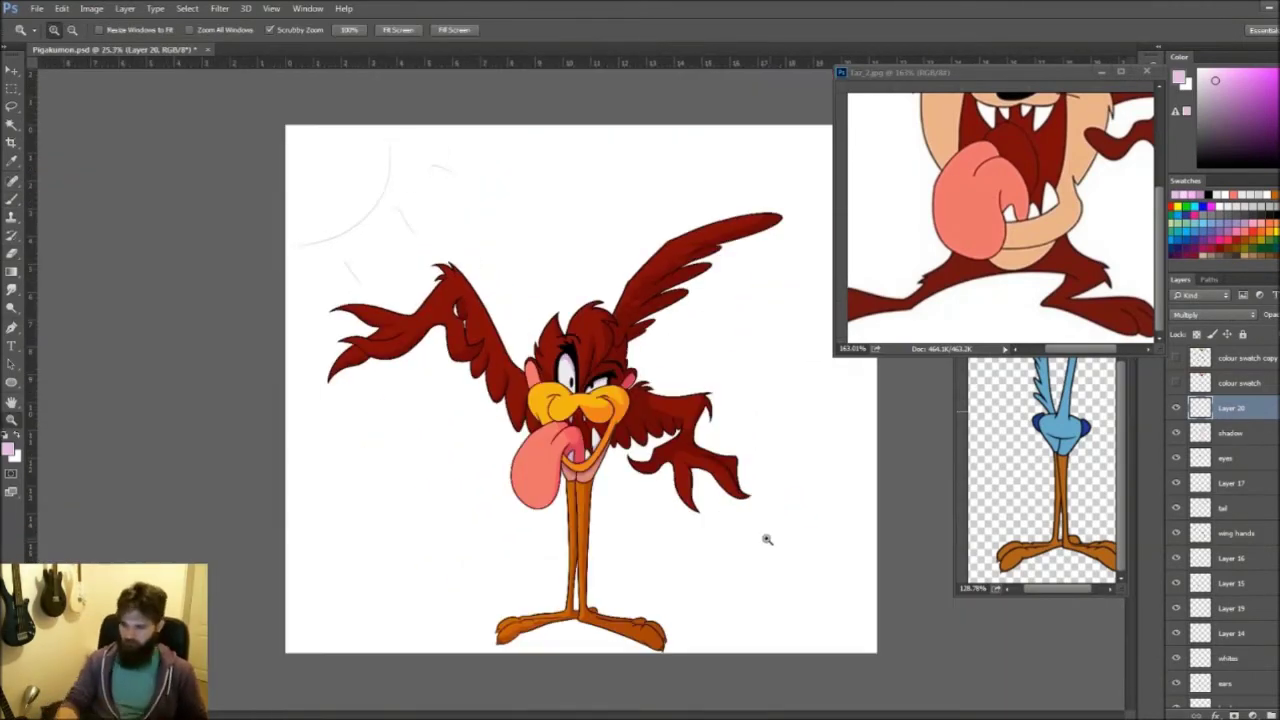
Step: Cancel a trial crop and zoom in slightly on the character
key("c")
left_click_drag(286, 383, 306, 380)
key("Return")
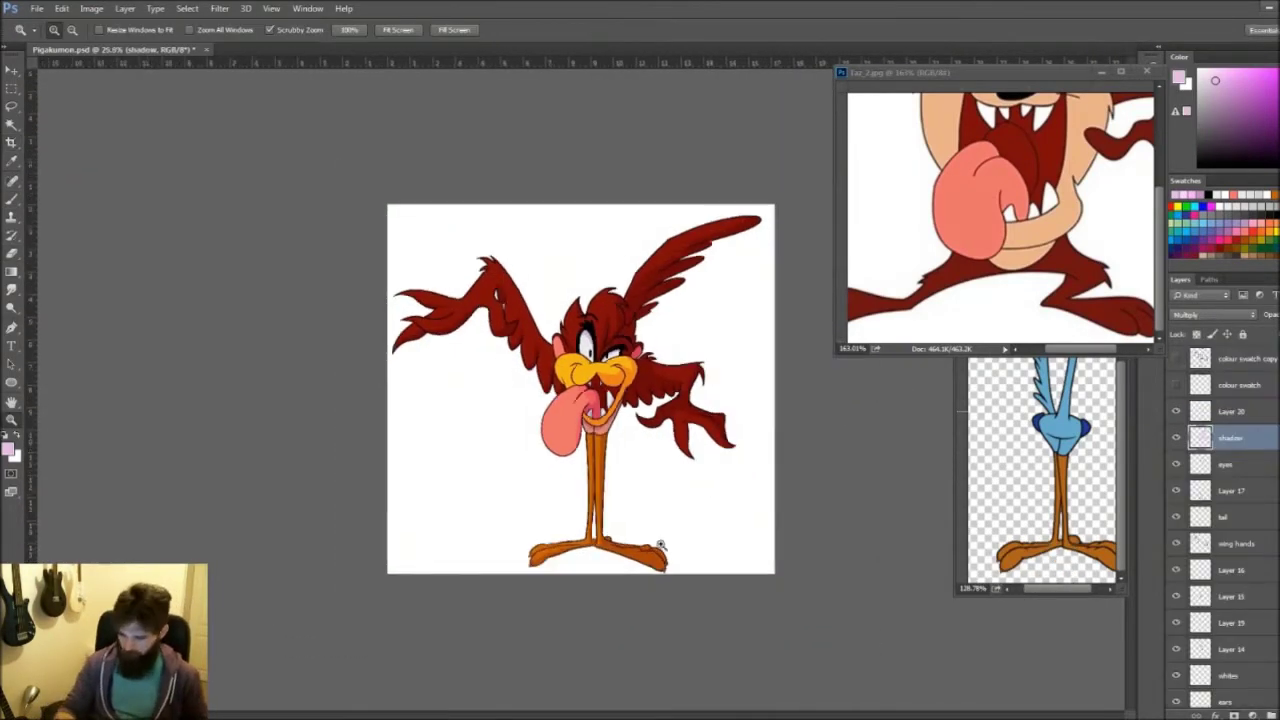
key("b")
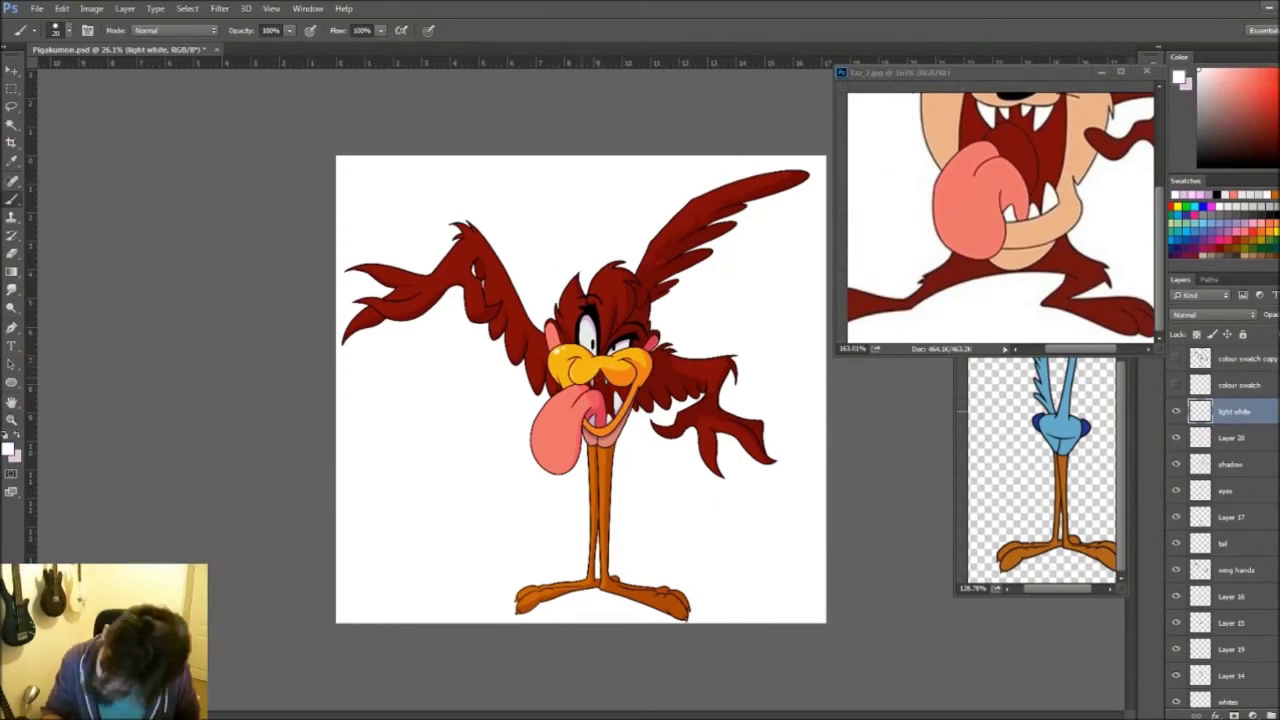
key("z")
left_click_drag(579, 384, 598, 588)
Step: Add a Soft Light layer named 'soft light' and paint a warm highlight along the lower wing feather
key("ctrl+shift+n")
type("soft light")
key("Return")
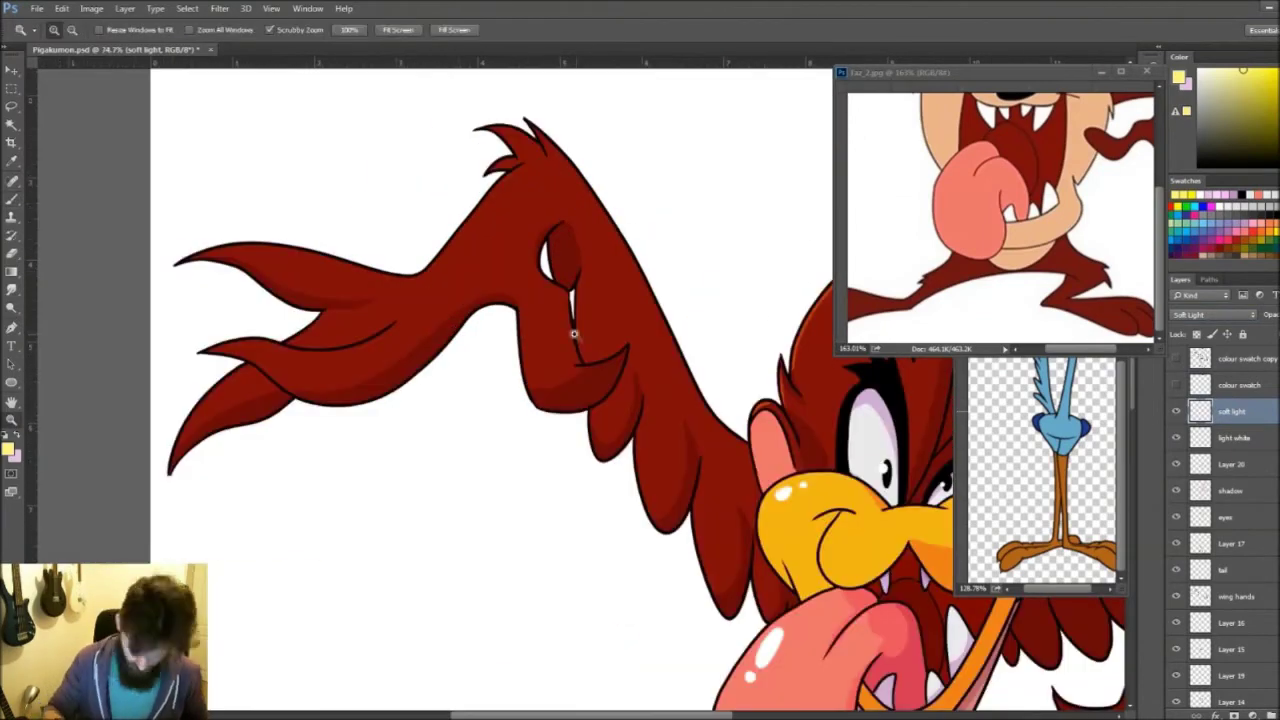
scroll(400, 300, "up", 5)
right_click(490, 250)
key("Escape")
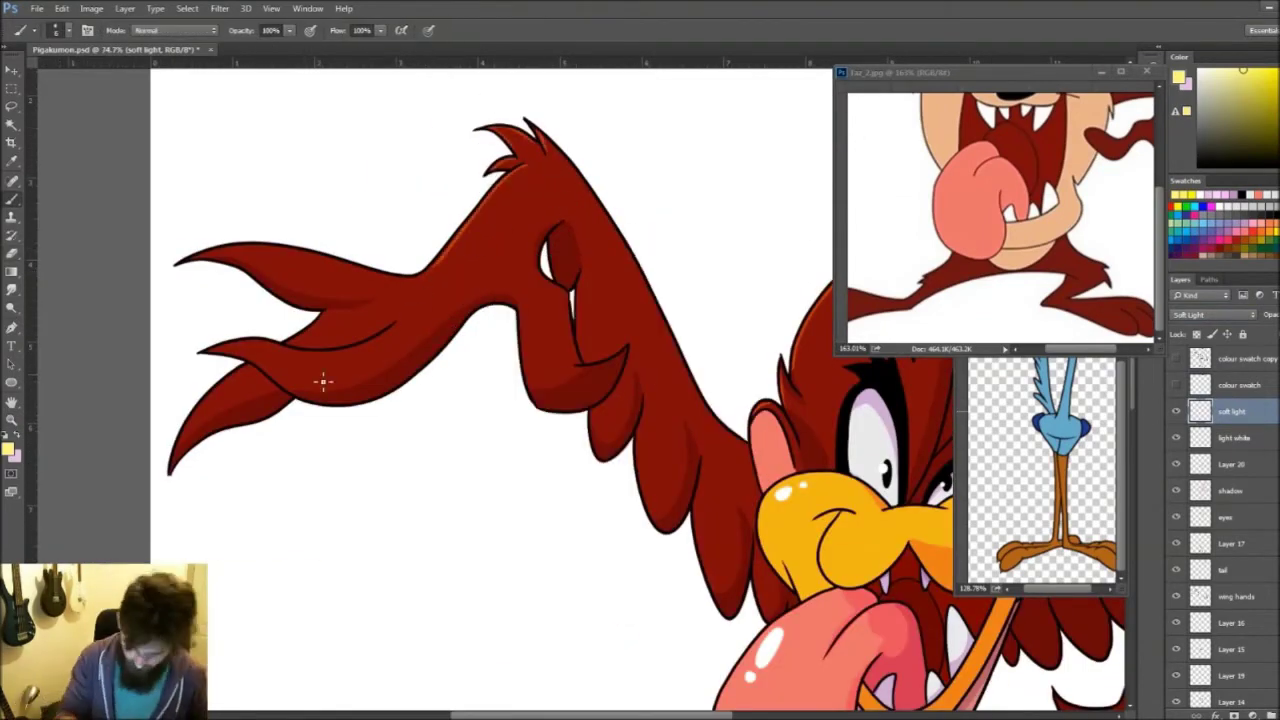
left_click_drag(290, 348, 420, 320)
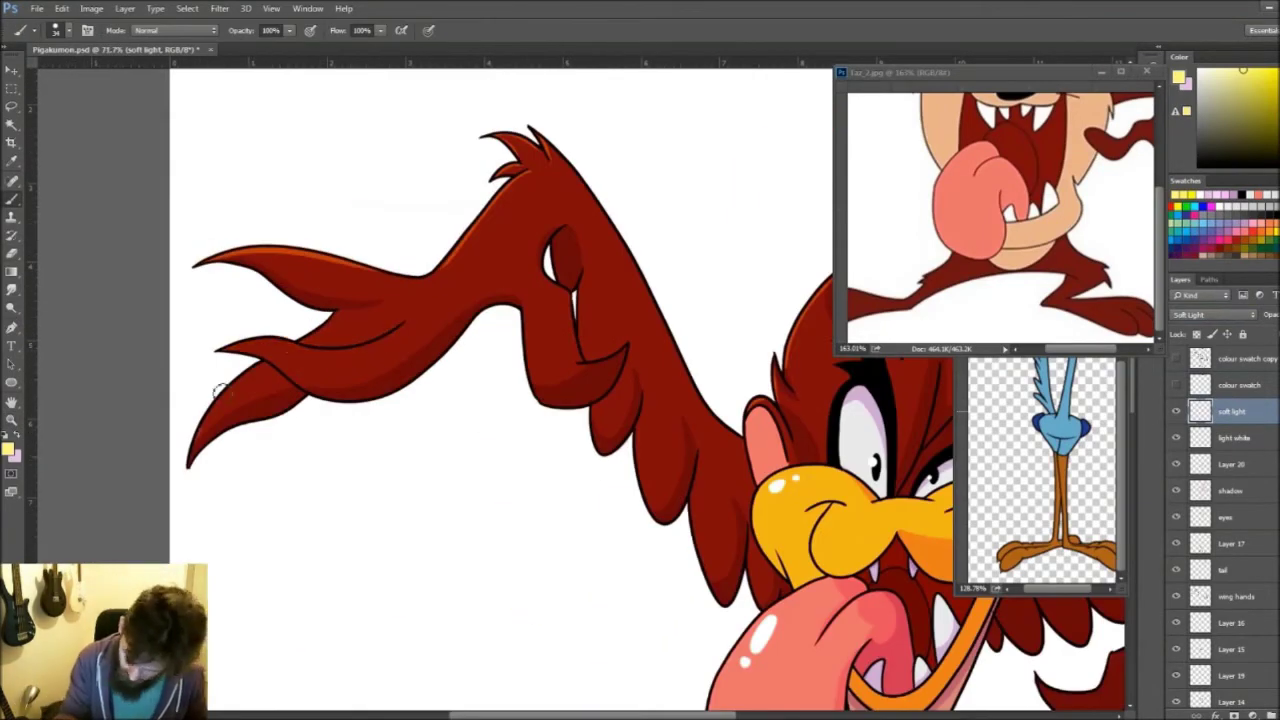
scroll(537, 391, "down", 1)
scroll(537, 391, "down", 2)
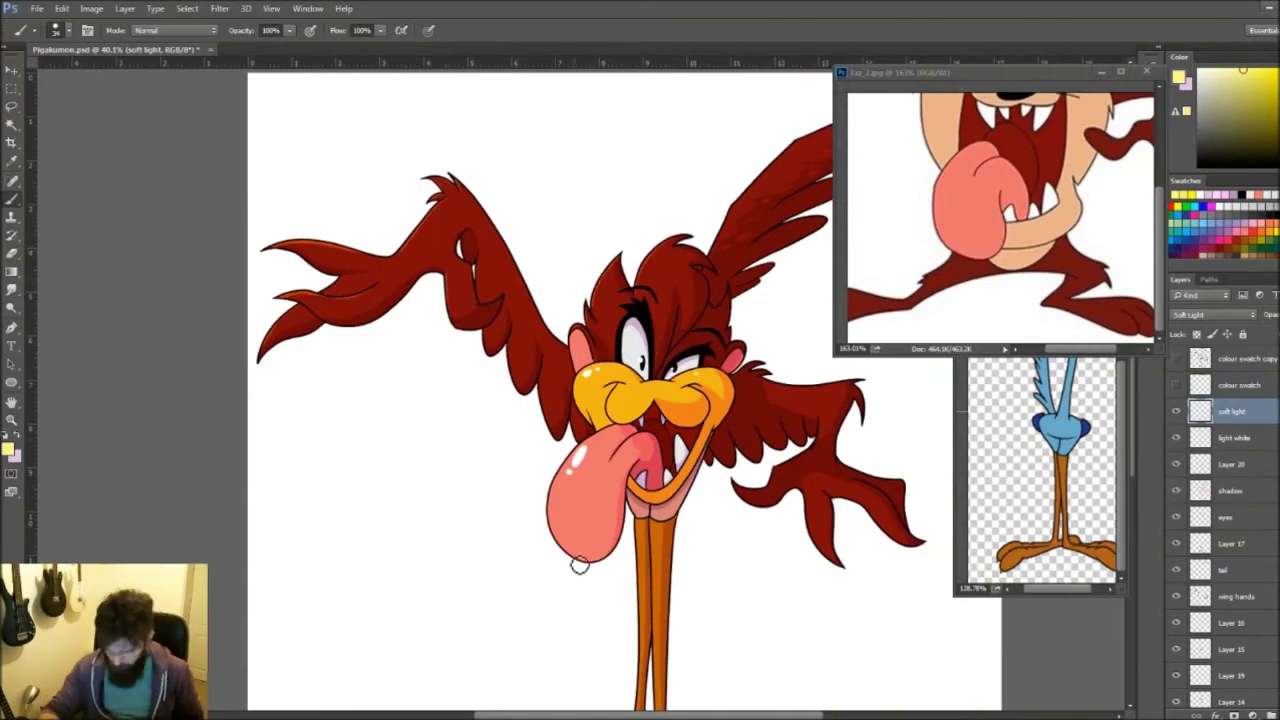
scroll(559, 615, "up", 4)
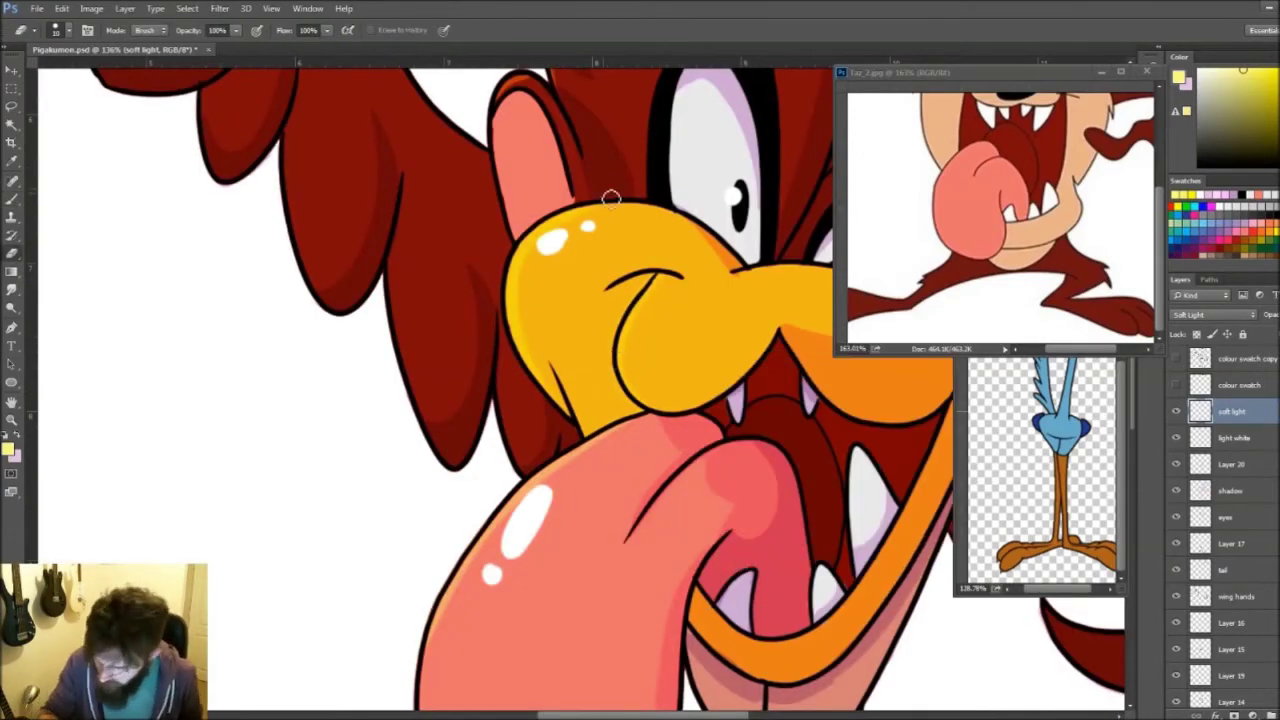
scroll(588, 442, "down", 4)
key("b")
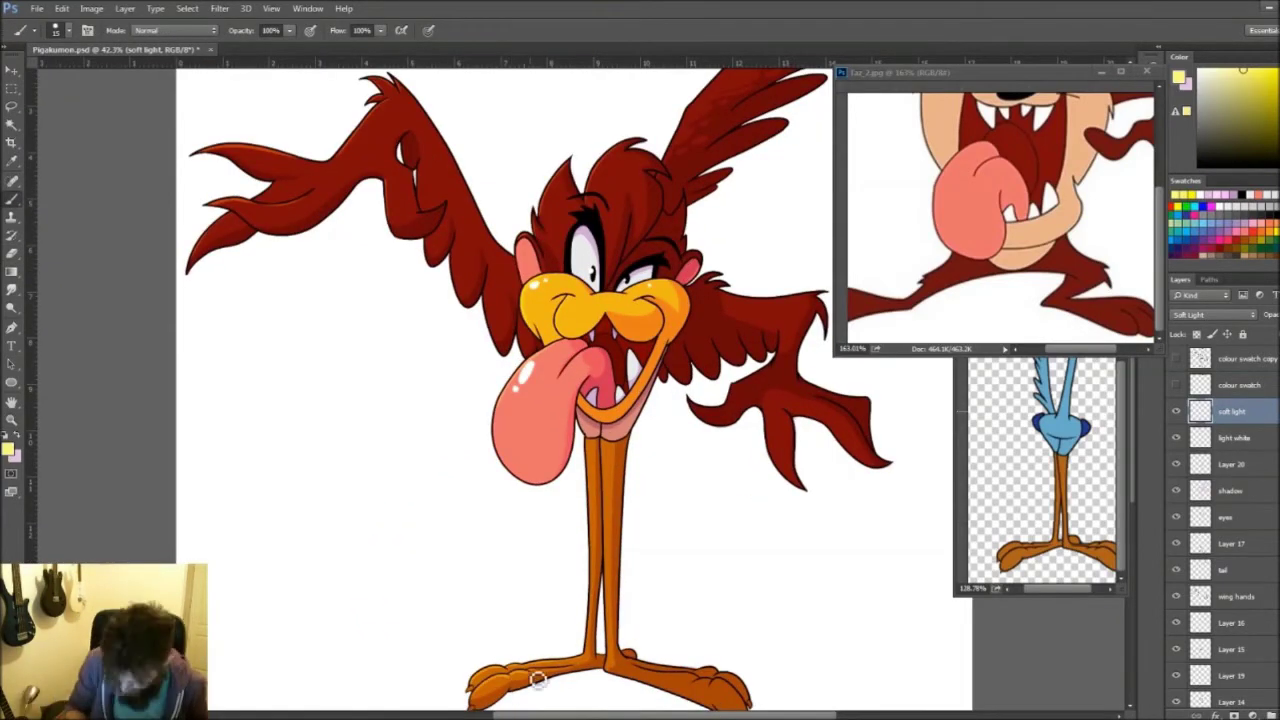
scroll(562, 671, "down", 2)
Step: Magic-wand the character silhouette on the swatch copy and fill it with a pink Multiply gradient
key("z")
scroll(626, 377, "up", 4)
scroll(671, 453, "down", 4)
scroll(671, 453, "up", 4)
scroll(671, 453, "down", 5)
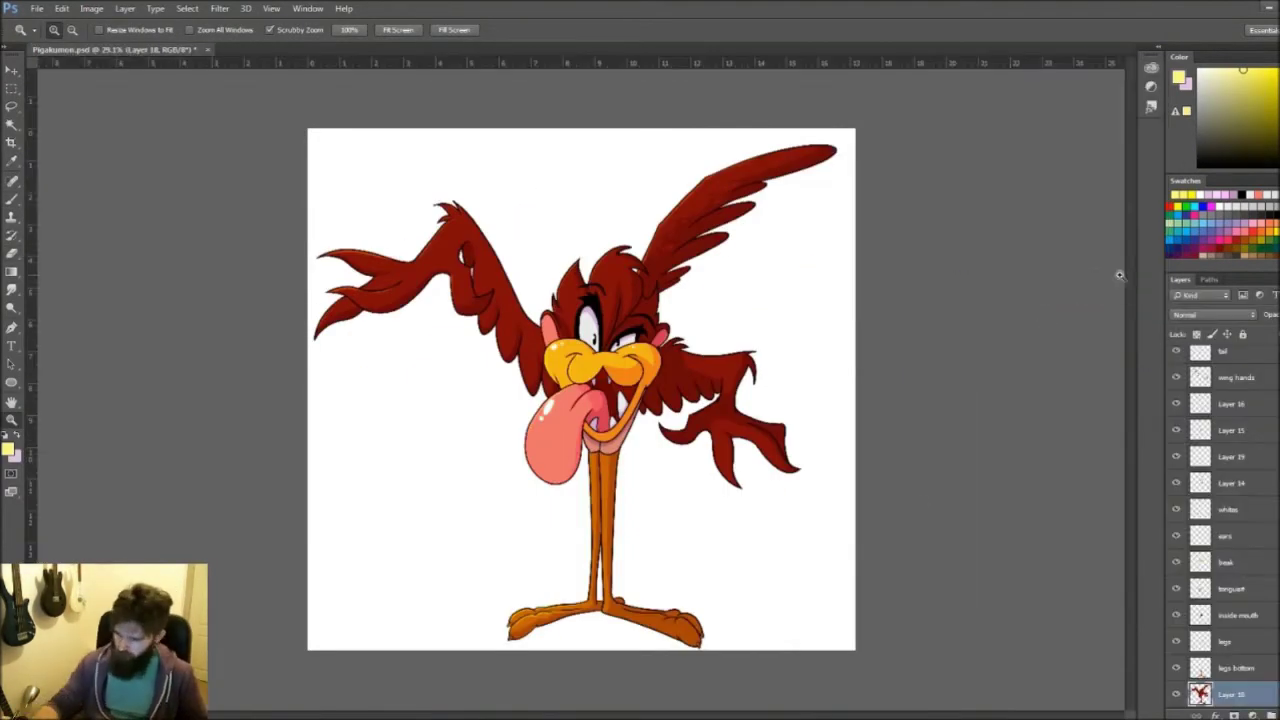
scroll(918, 507, "up", 1)
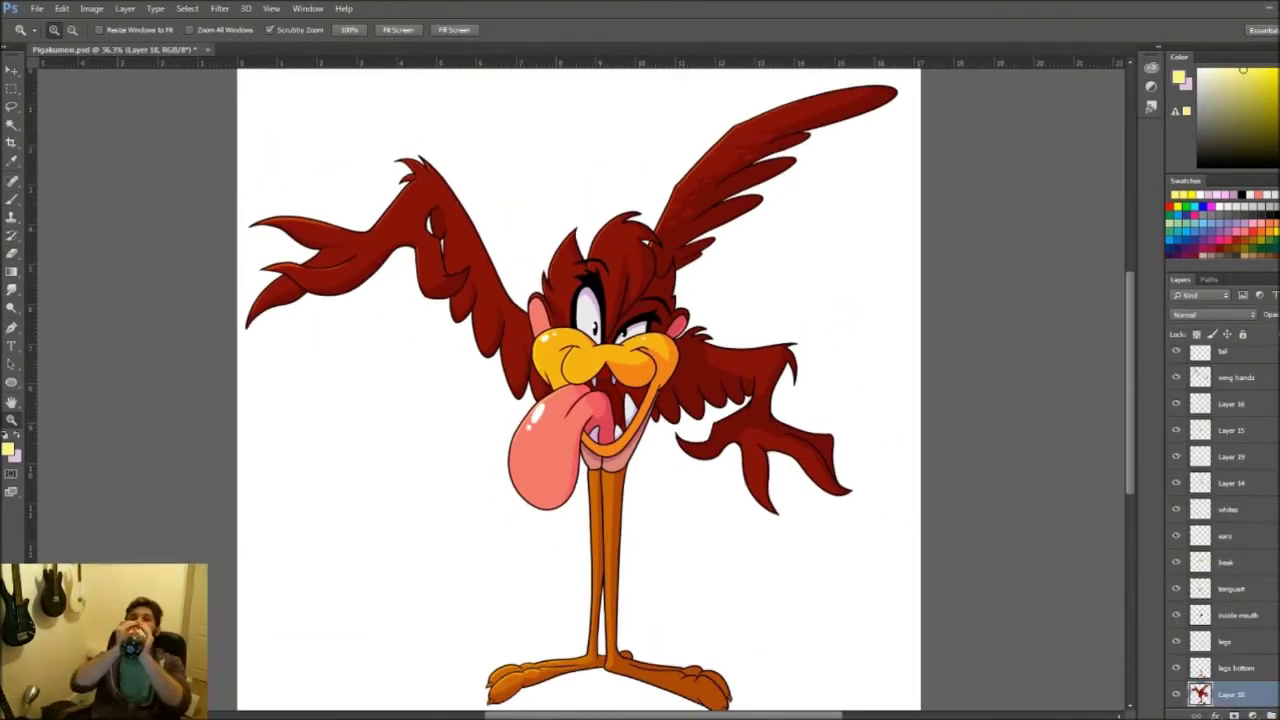
scroll(1225, 500, "up", 5)
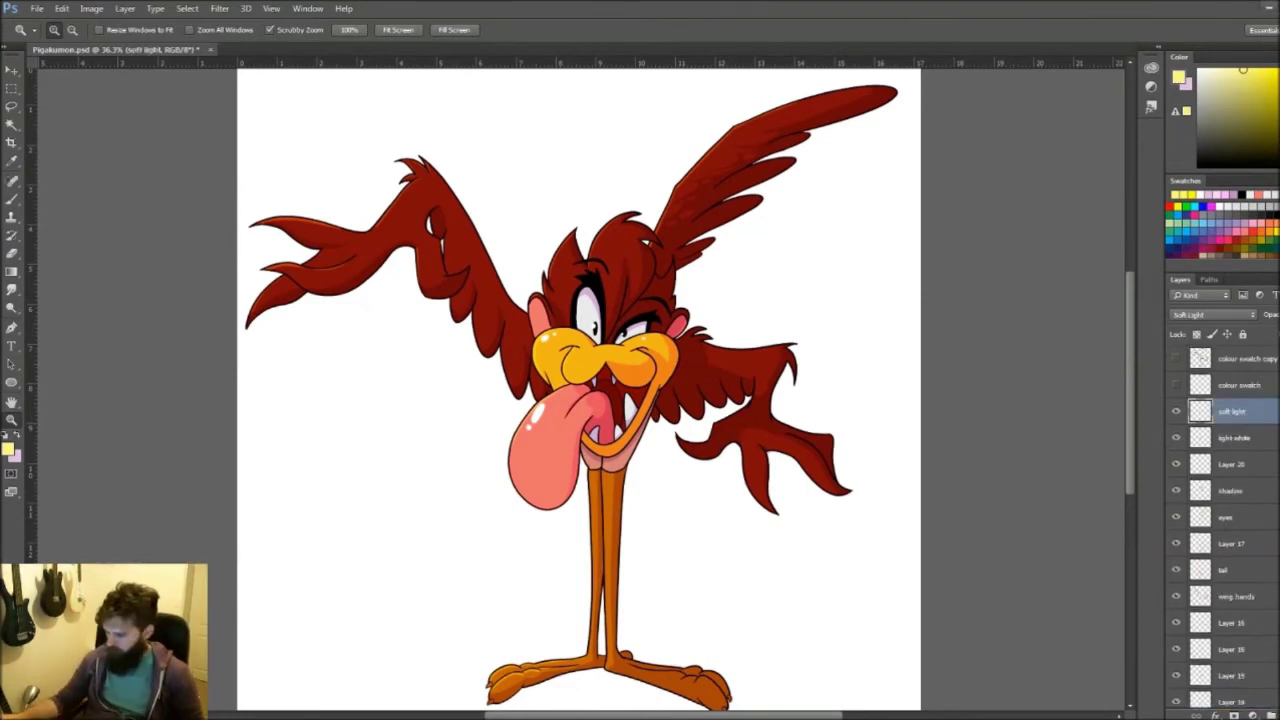
left_click(1238, 385)
key("w")
left_click(1240, 358)
key("g")
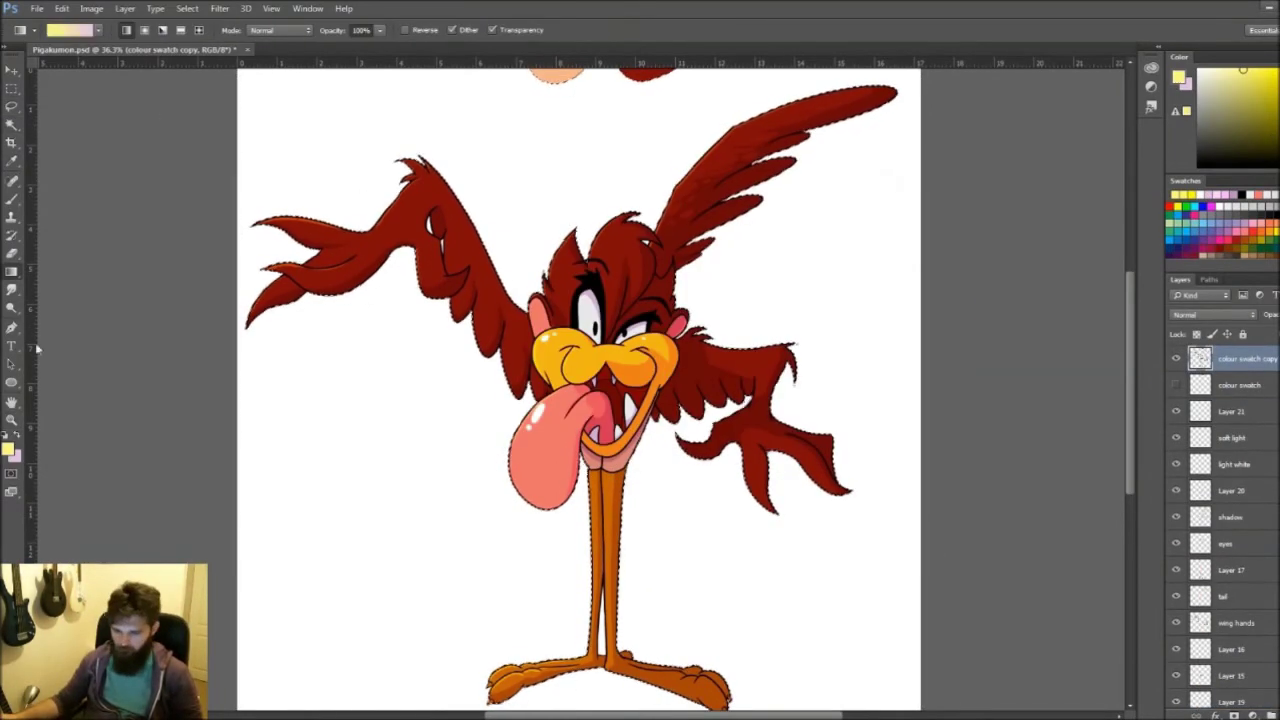
left_click(1205, 194)
left_click_drag(850, 500, 545, 310)
left_click_drag(566, 457, 423, 329)
left_click(1213, 314)
left_click(1213, 360)
Step: Return to the shadow layer with the brush, zooming on the face and neck to check
key("z")
left_click_drag(549, 217, 1250, 637)
left_click(1230, 517)
key("b")
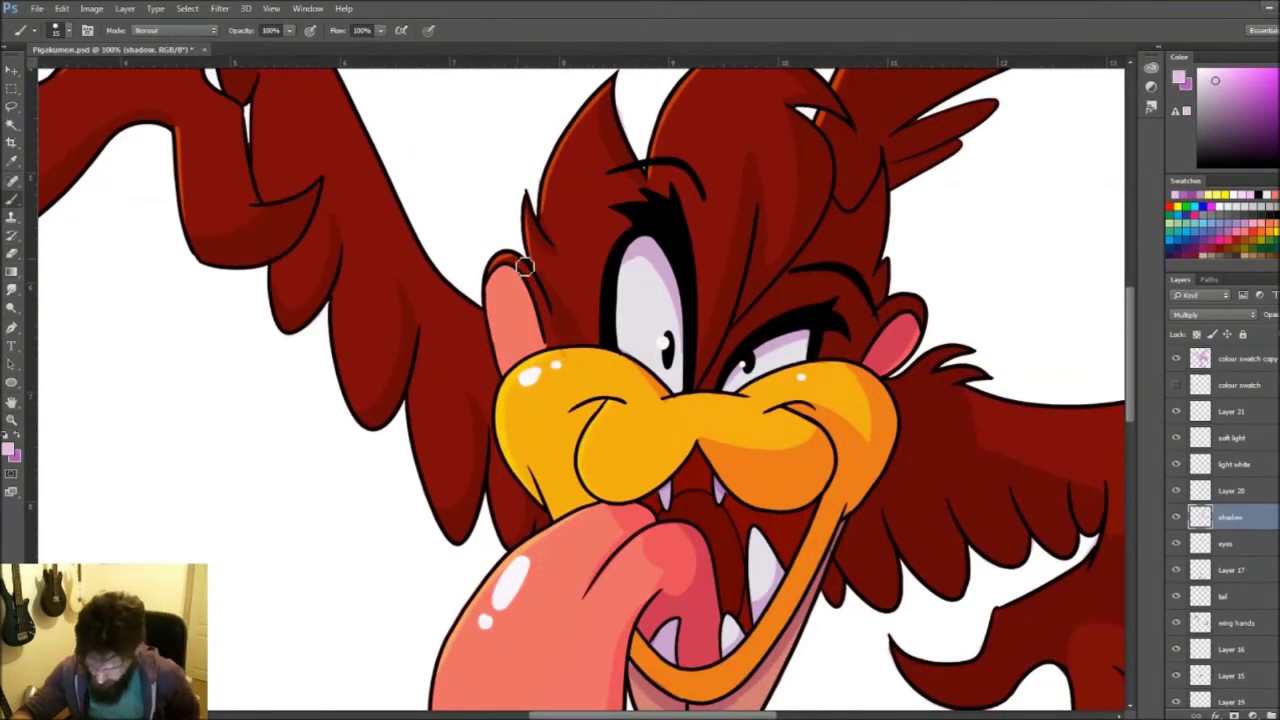
key("z")
key("ctrl+0")
left_click(741, 606)
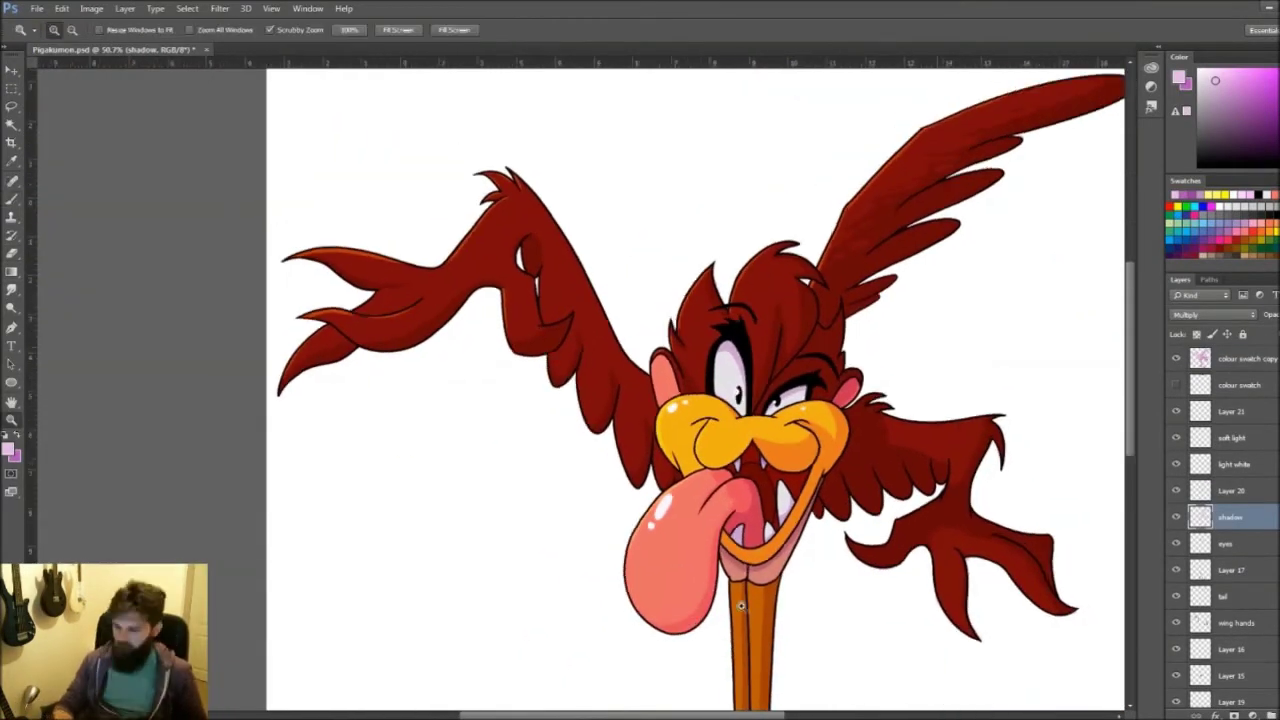
left_click(760, 388, "alt")
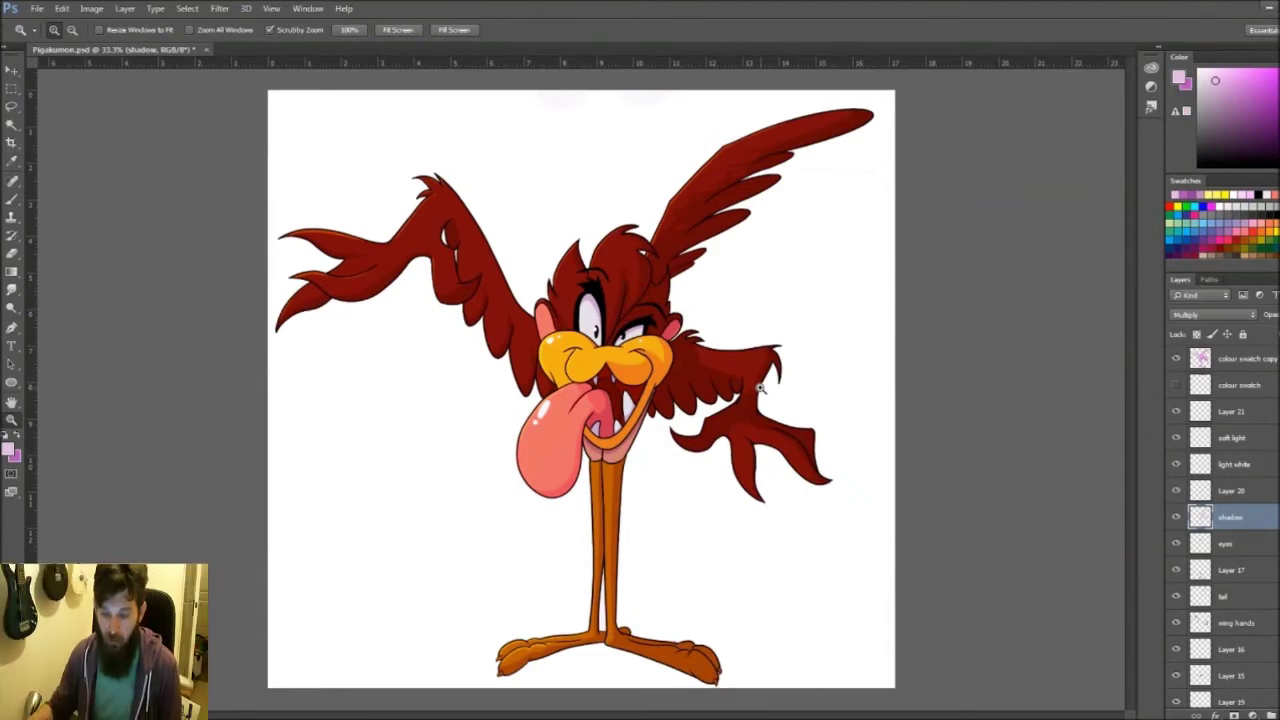